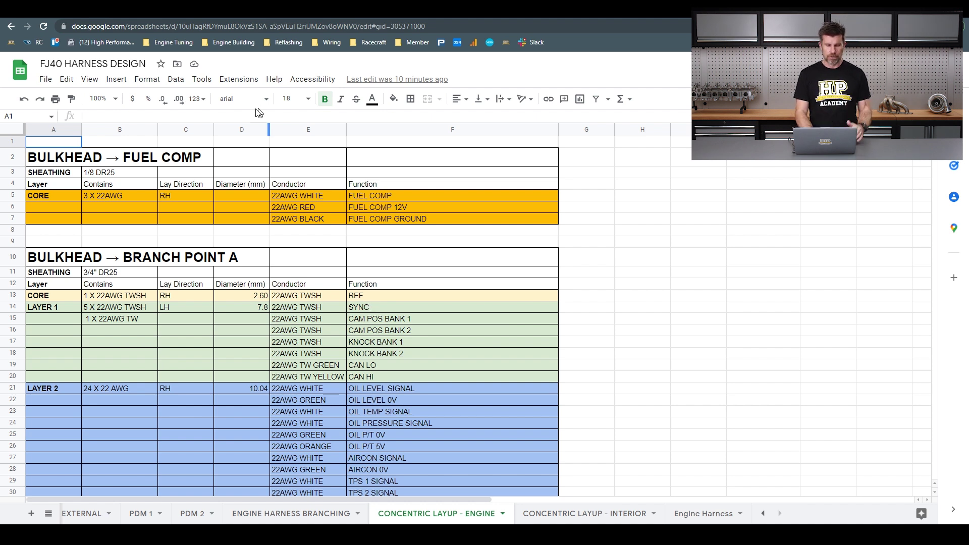
Step: Mark areas of the hand-drawn engine harness sketch with the screen pen
{"action": "mouse_move", "coordinate": [221, 140]}
{"action": "left_mouse_down"}
{"action": "mouse_move", "coordinate": [196, 183]}
{"action": "mouse_move", "coordinate": [212, 146]}
{"action": "left_mouse_up"}
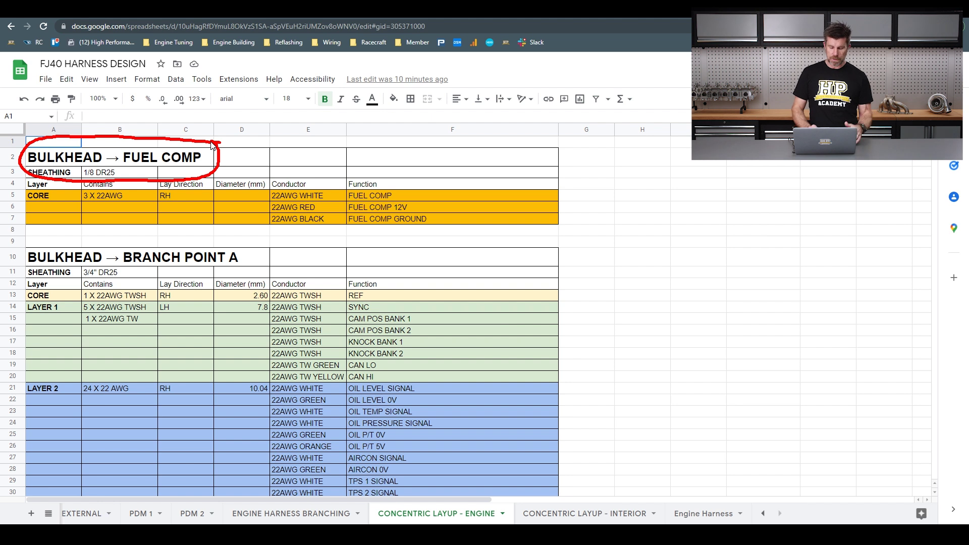
{"action": "key", "text": "Escape"}
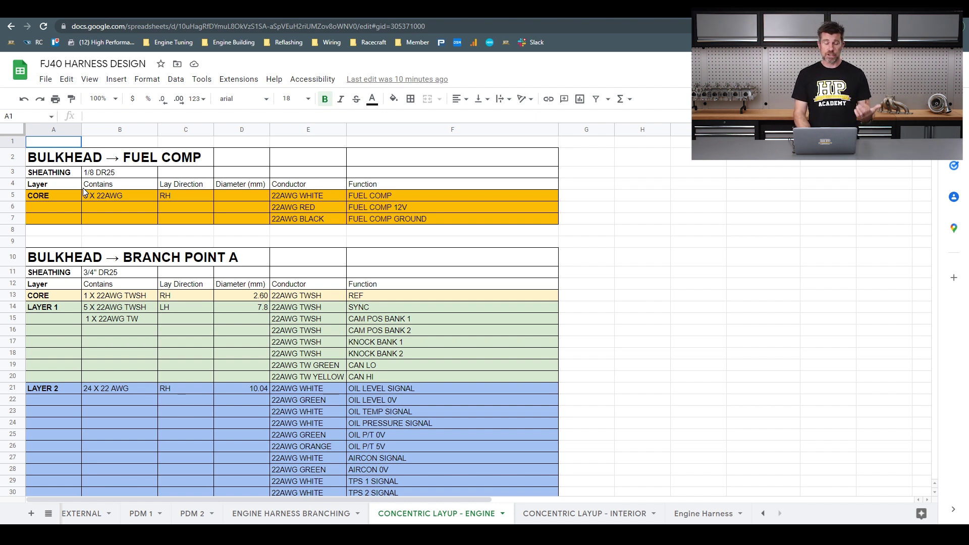
{"action": "left_click_drag", "start_coordinate": [100, 199], "coordinate": [103, 200]}
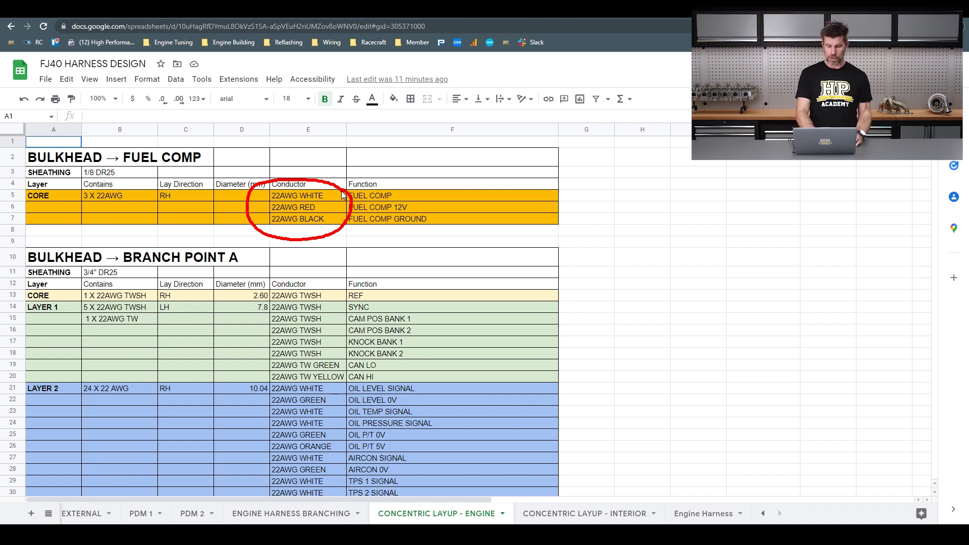
{"action": "left_click_drag", "start_coordinate": [434, 196], "coordinate": [434, 237]}
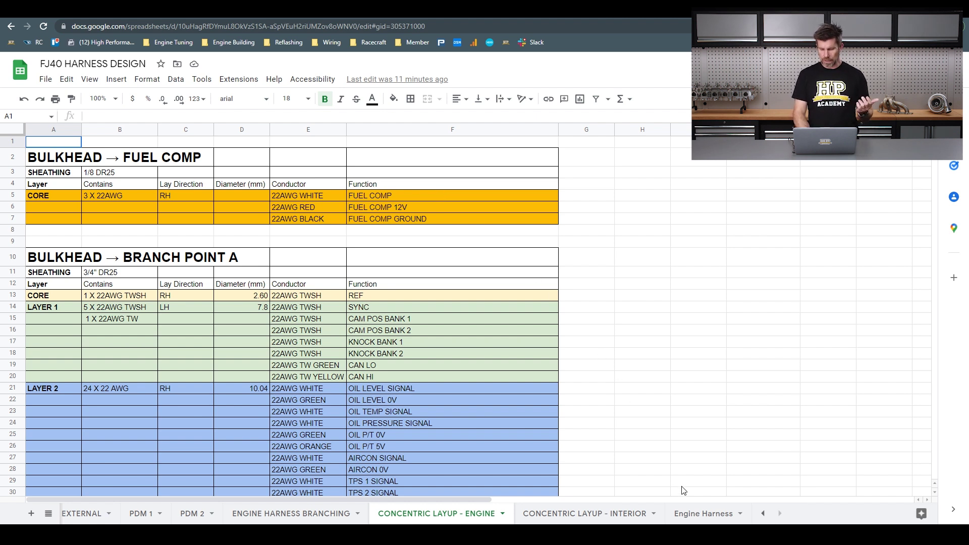
Step: Check the ENGINE HARNESS BRANCHING sketch, then go back to the Bulkhead → Branch Point A layup table
{"action": "left_click", "coordinate": [325, 519]}
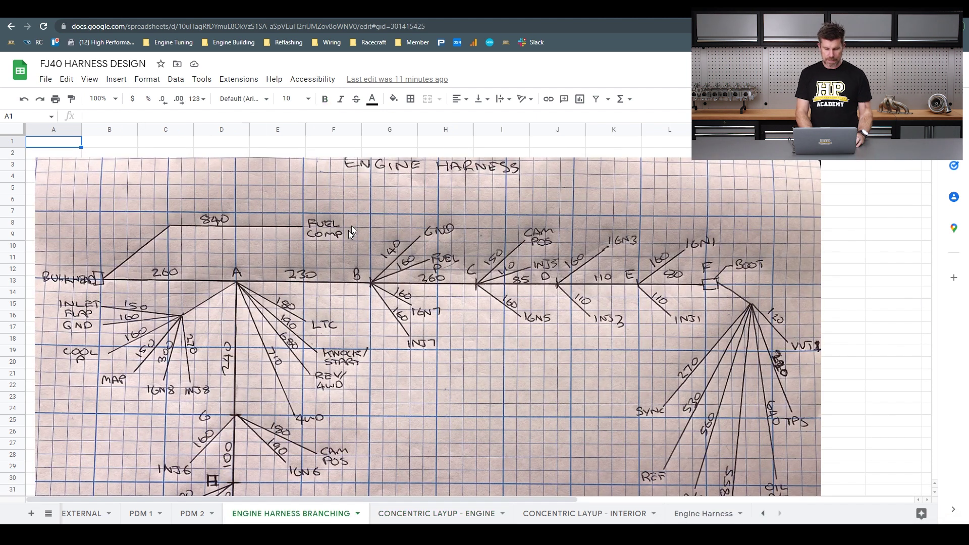
{"action": "mouse_move", "coordinate": [353, 217]}
{"action": "left_mouse_down"}
{"action": "mouse_move", "coordinate": [139, 209]}
{"action": "mouse_move", "coordinate": [68, 253]}
{"action": "mouse_move", "coordinate": [76, 300]}
{"action": "mouse_move", "coordinate": [209, 236]}
{"action": "mouse_move", "coordinate": [257, 234]}
{"action": "mouse_move", "coordinate": [344, 256]}
{"action": "mouse_move", "coordinate": [367, 241]}
{"action": "mouse_move", "coordinate": [355, 216]}
{"action": "left_mouse_up"}
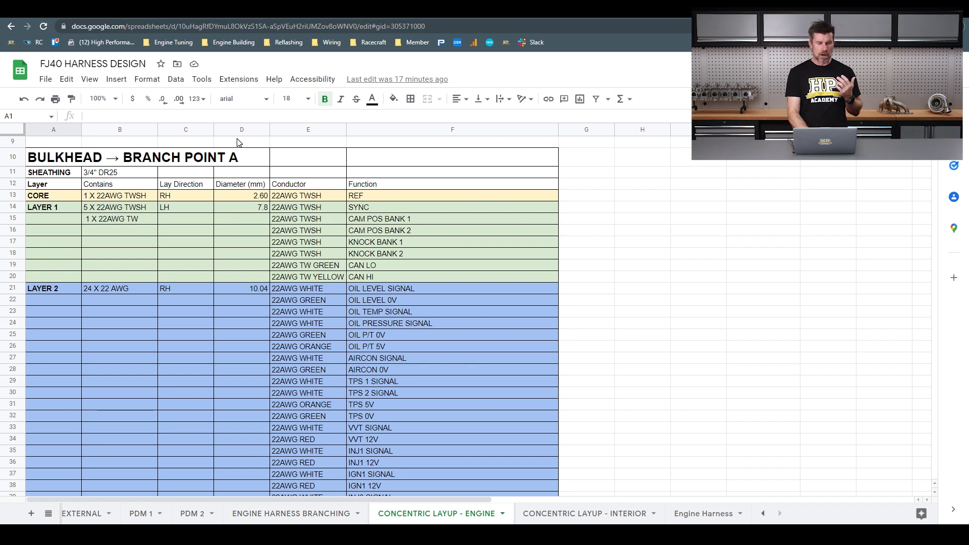
{"action": "mouse_move", "coordinate": [245, 152]}
{"action": "left_mouse_down"}
{"action": "mouse_move", "coordinate": [227, 140]}
{"action": "mouse_move", "coordinate": [144, 136]}
{"action": "mouse_move", "coordinate": [22, 148]}
{"action": "mouse_move", "coordinate": [66, 177]}
{"action": "mouse_move", "coordinate": [241, 176]}
{"action": "mouse_move", "coordinate": [255, 162]}
{"action": "mouse_move", "coordinate": [247, 150]}
{"action": "left_mouse_up"}
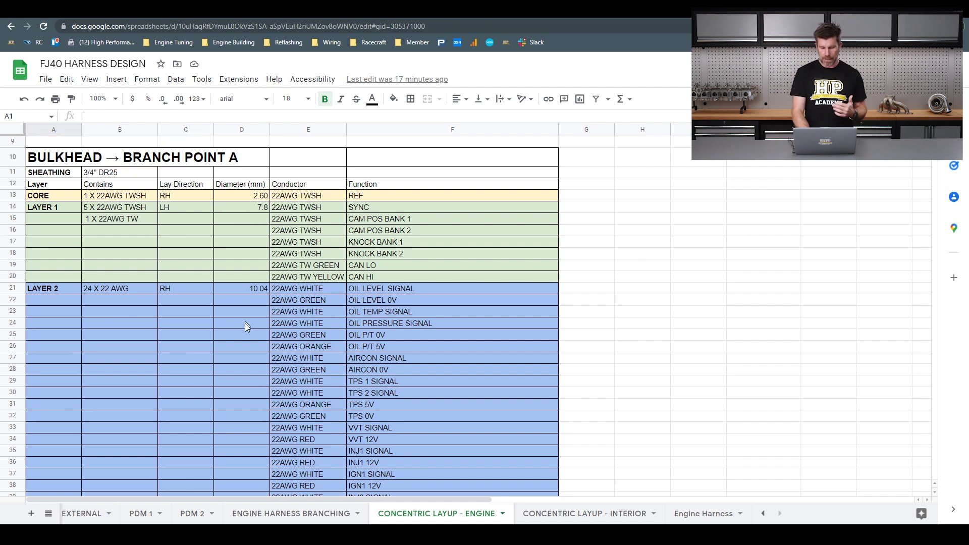
{"action": "left_click", "coordinate": [300, 513]}
{"action": "mouse_move", "coordinate": [244, 281]}
{"action": "left_mouse_down"}
{"action": "mouse_move", "coordinate": [233, 265]}
{"action": "mouse_move", "coordinate": [114, 253]}
{"action": "mouse_move", "coordinate": [90, 295]}
{"action": "mouse_move", "coordinate": [210, 294]}
{"action": "mouse_move", "coordinate": [259, 277]}
{"action": "left_mouse_up"}
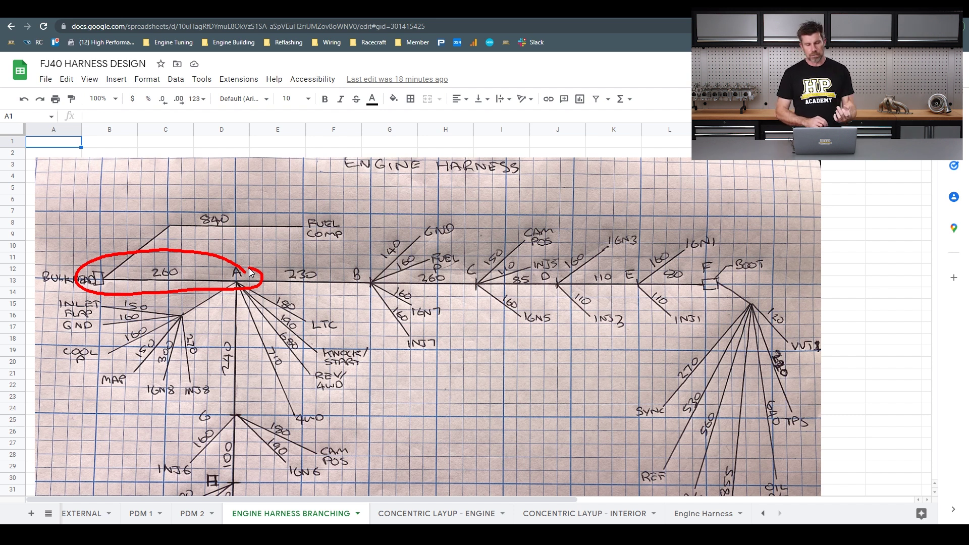
{"action": "key", "text": "Escape"}
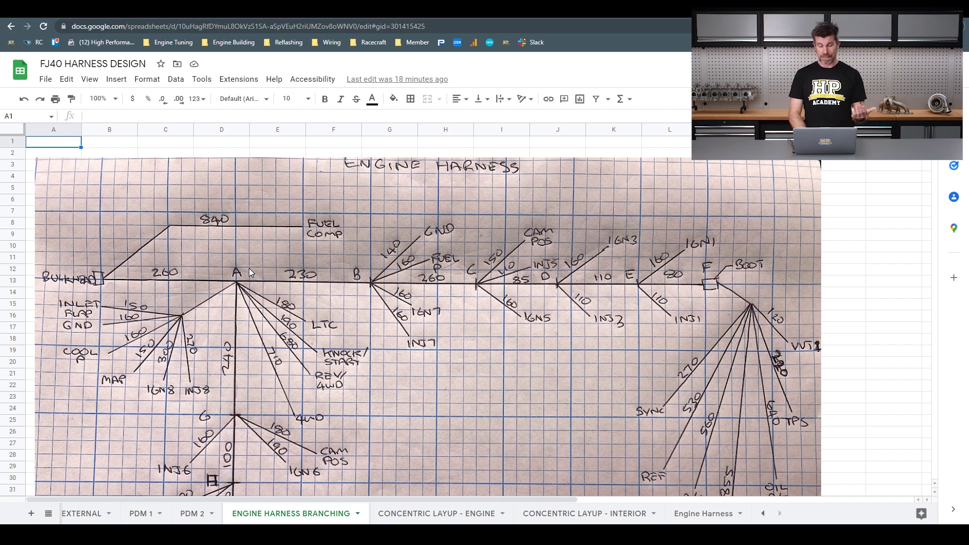
{"action": "left_click", "coordinate": [428, 513]}
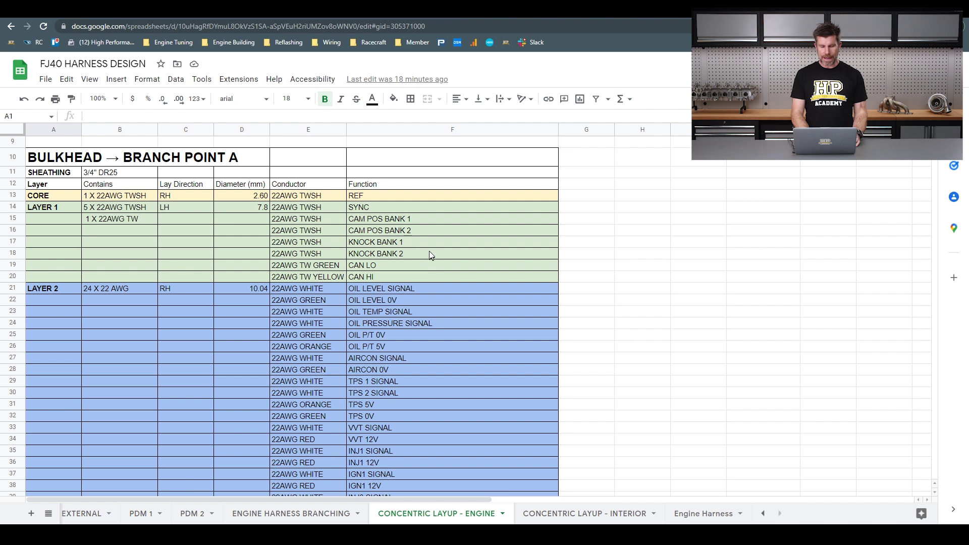
{"action": "left_click_drag", "start_coordinate": [421, 261], "coordinate": [427, 262]}
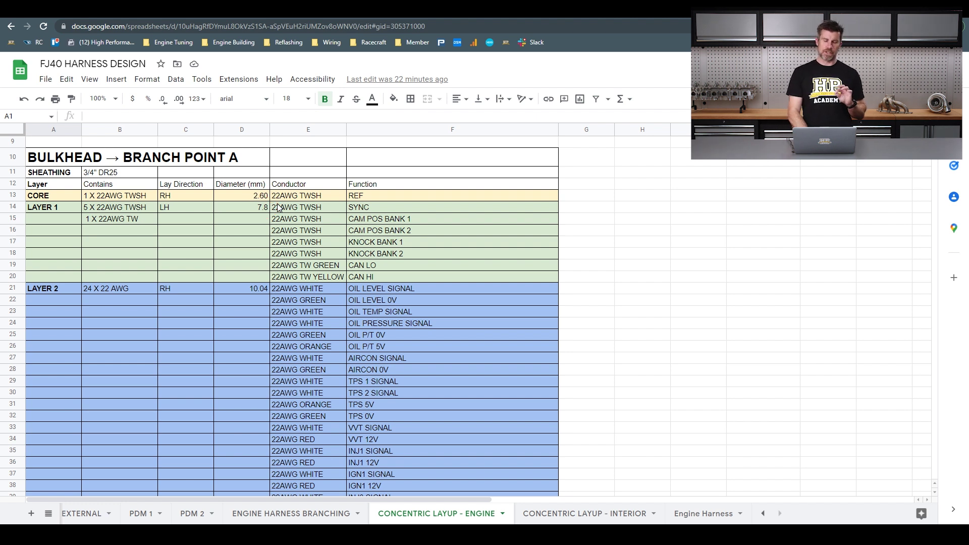
Step: Draw a red circle around the LTC branch label on the harness branching sketch
{"action": "mouse_move", "coordinate": [425, 220]}
{"action": "left_mouse_down"}
{"action": "mouse_move", "coordinate": [395, 239]}
{"action": "mouse_move", "coordinate": [425, 212]}
{"action": "left_mouse_up"}
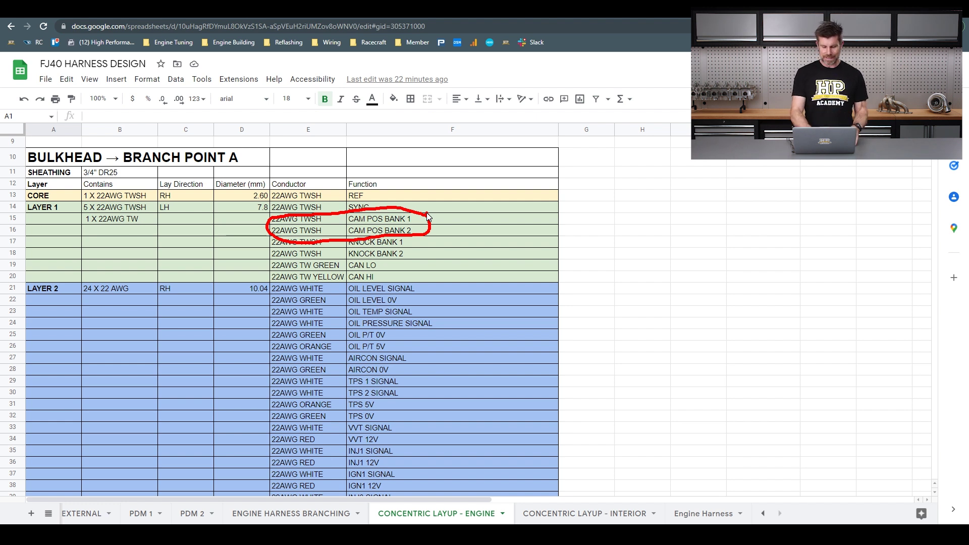
{"action": "key", "text": "Escape"}
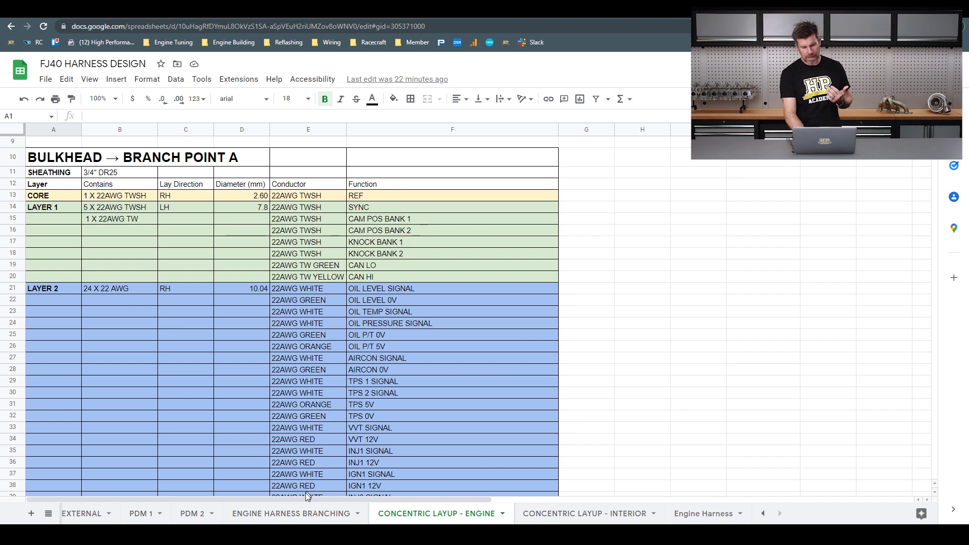
{"action": "left_click", "coordinate": [298, 513]}
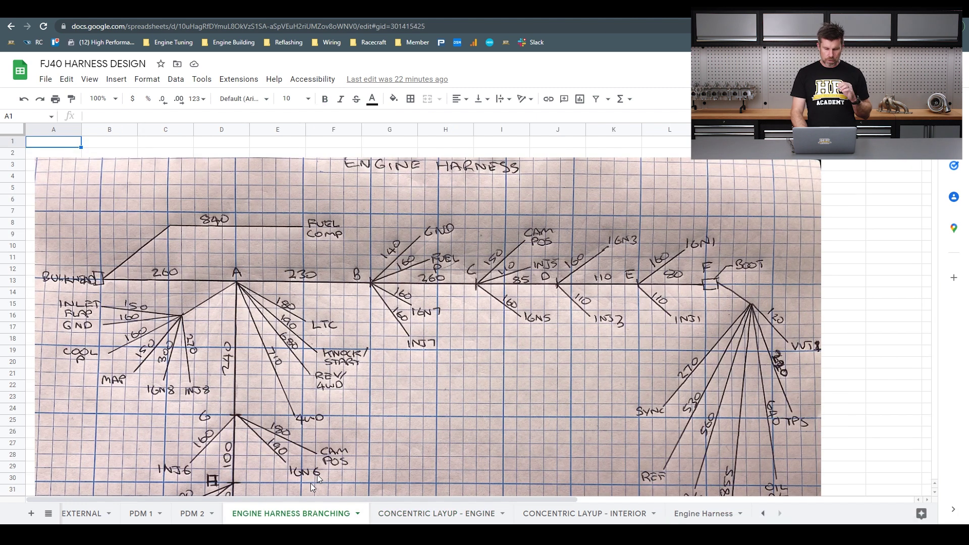
{"action": "mouse_move", "coordinate": [366, 453]}
{"action": "left_mouse_down"}
{"action": "mouse_move", "coordinate": [311, 449]}
{"action": "mouse_move", "coordinate": [367, 467]}
{"action": "mouse_move", "coordinate": [361, 452]}
{"action": "left_mouse_up"}
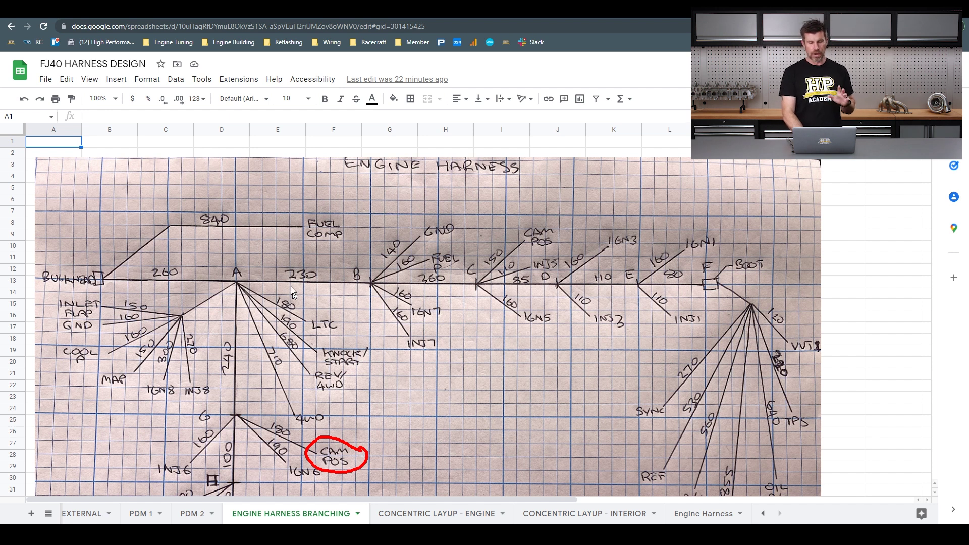
{"action": "mouse_move", "coordinate": [249, 270]}
{"action": "left_mouse_down"}
{"action": "mouse_move", "coordinate": [223, 263]}
{"action": "mouse_move", "coordinate": [234, 298]}
{"action": "mouse_move", "coordinate": [245, 263]}
{"action": "left_mouse_up"}
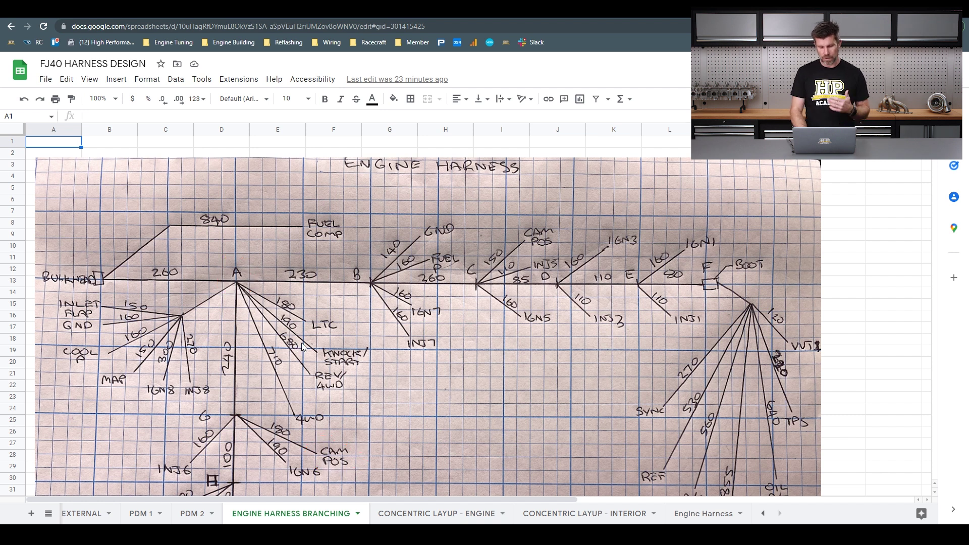
{"action": "left_click_drag", "start_coordinate": [337, 310], "coordinate": [339, 320]}
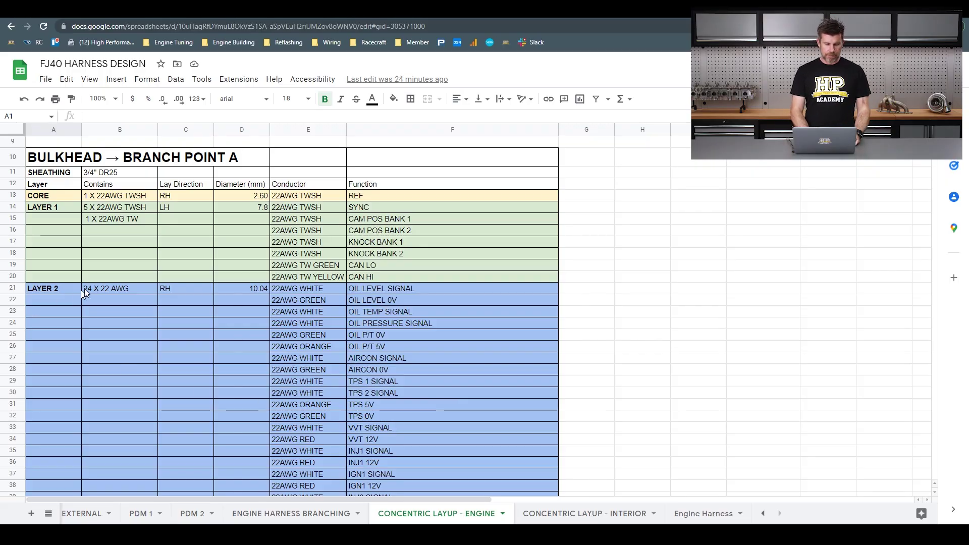
Step: Mark LAYER 2 and the 7.8 Layer 1 diameter in red, then bring up the system launcher
{"action": "mouse_move", "coordinate": [91, 277]}
{"action": "left_mouse_down"}
{"action": "mouse_move", "coordinate": [46, 305]}
{"action": "mouse_move", "coordinate": [86, 273]}
{"action": "left_mouse_up"}
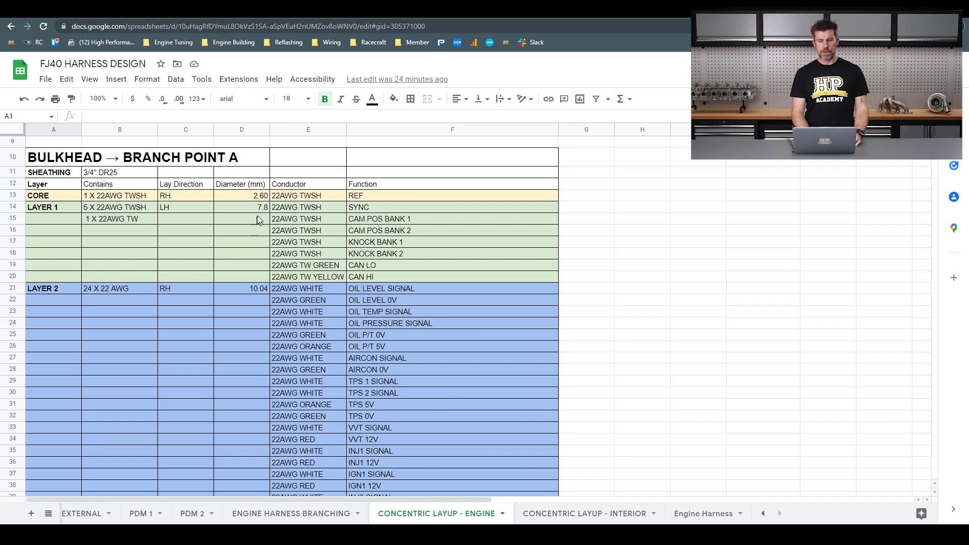
{"action": "left_click_drag", "start_coordinate": [277, 209], "coordinate": [278, 198]}
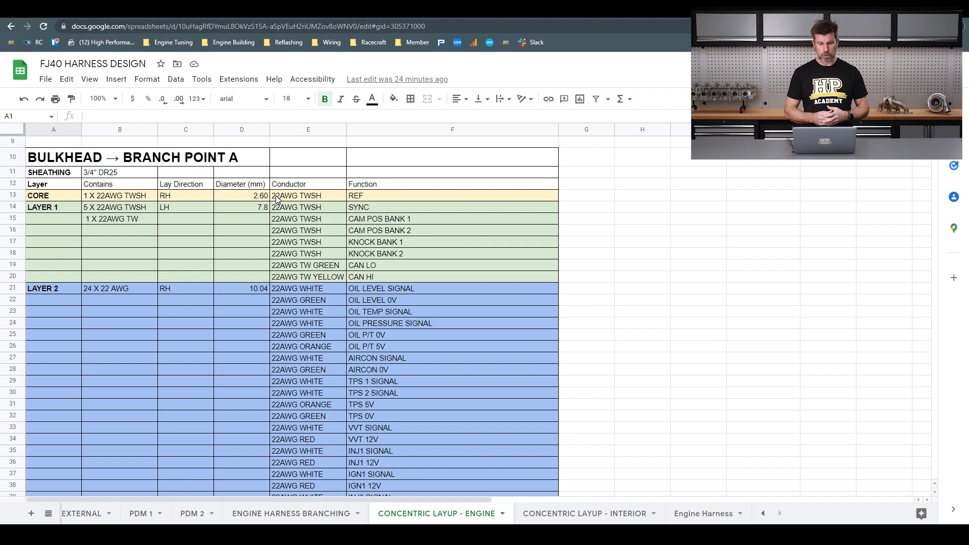
{"action": "key", "text": "super"}
{"action": "key", "text": "super"}
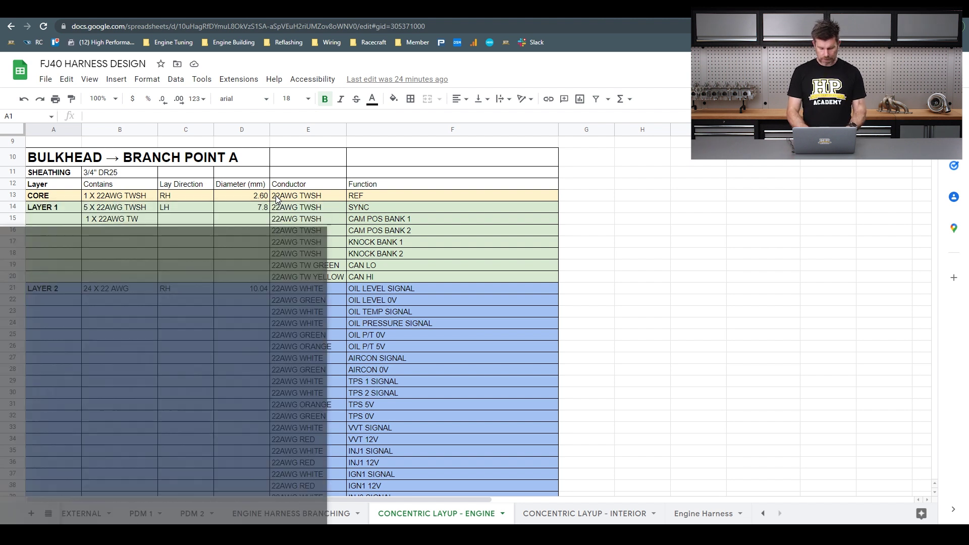
{"action": "key", "text": "super"}
{"action": "type", "text": "calc"}
Step: Compute 7.8 ÷ 1.12 ≈ 6.96 in Calculator, then close it
{"action": "key", "text": "Return"}
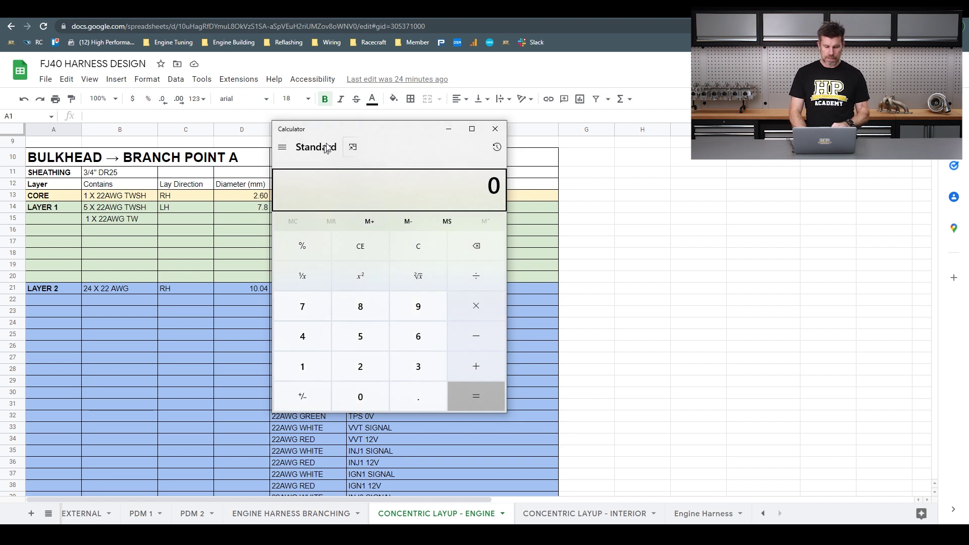
{"action": "left_click_drag", "start_coordinate": [341, 137], "coordinate": [454, 136]}
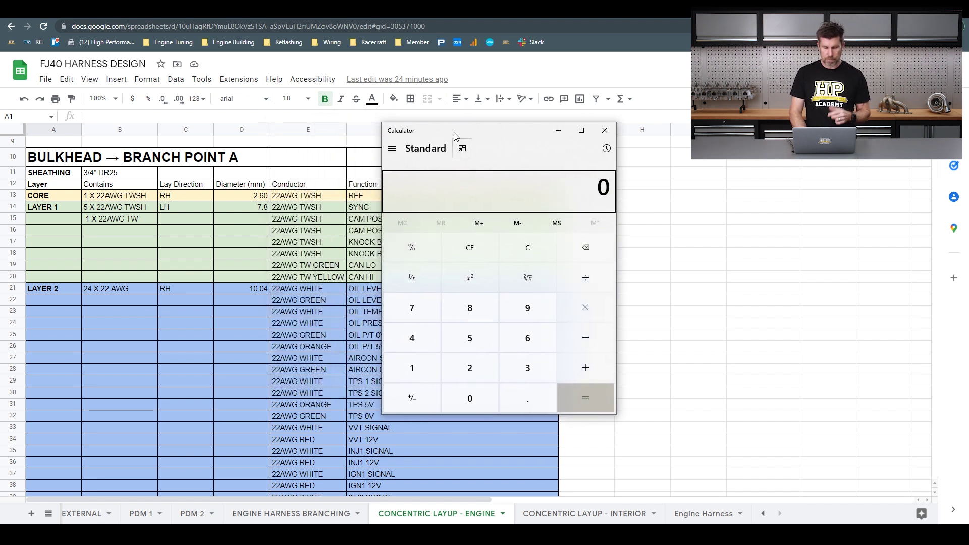
{"action": "type", "text": "7."}
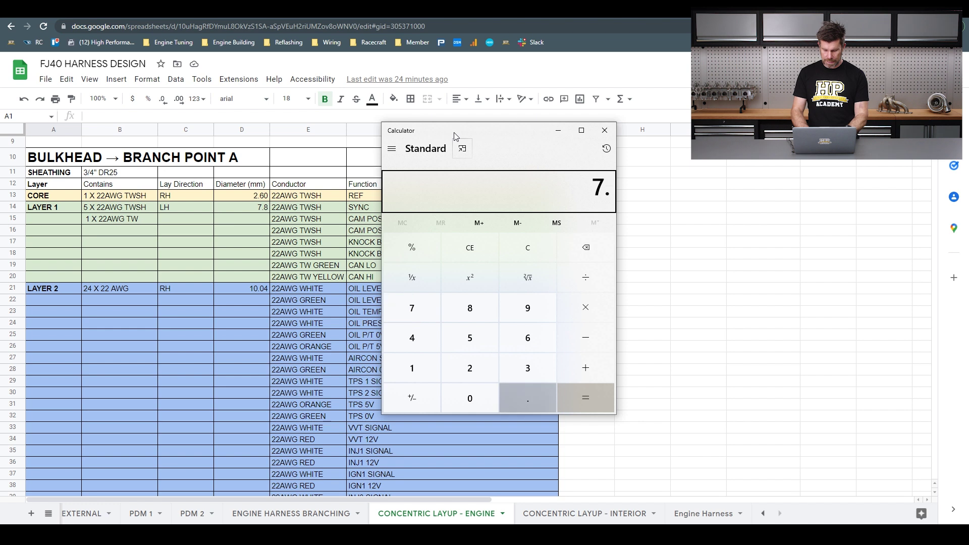
{"action": "type", "text": "8"}
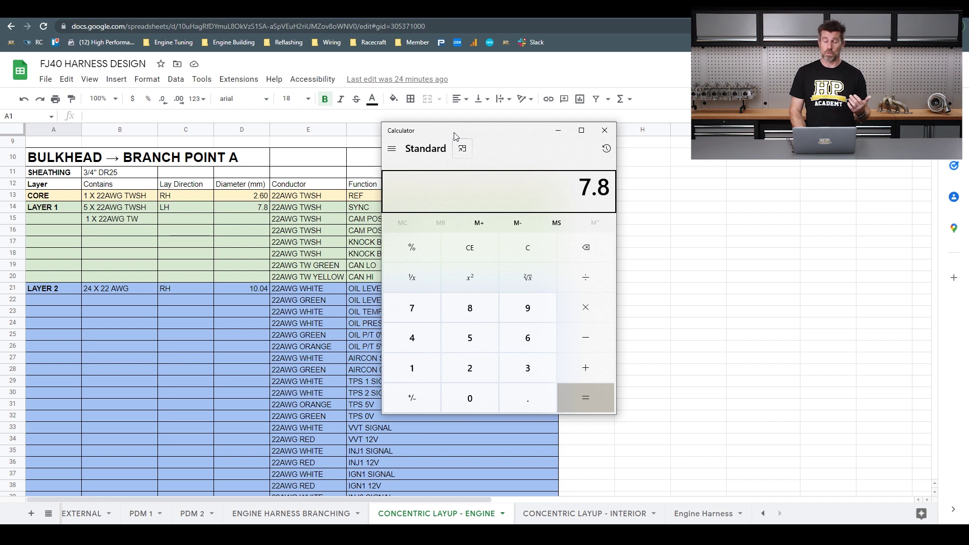
{"action": "type", "text": "/1"}
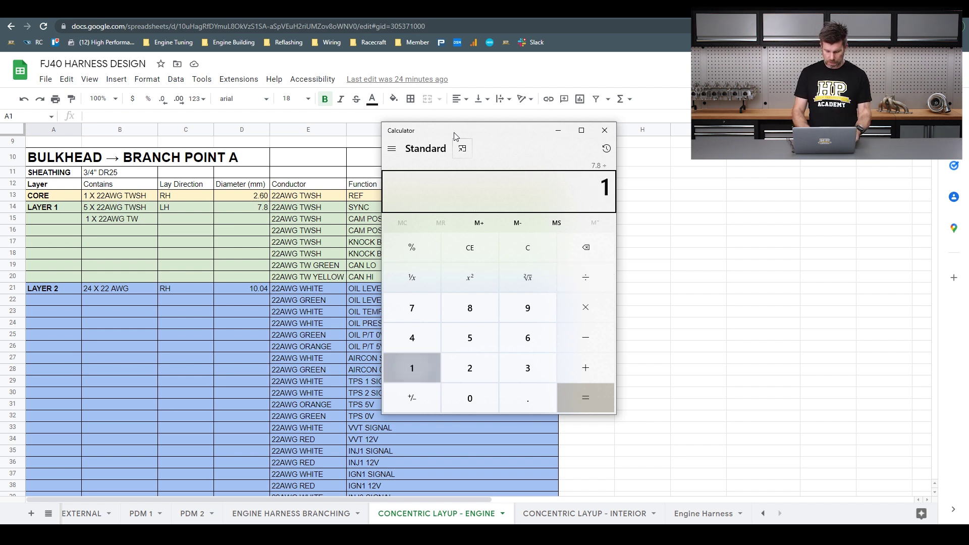
{"action": "type", "text": ".12"}
{"action": "key", "text": "Return"}
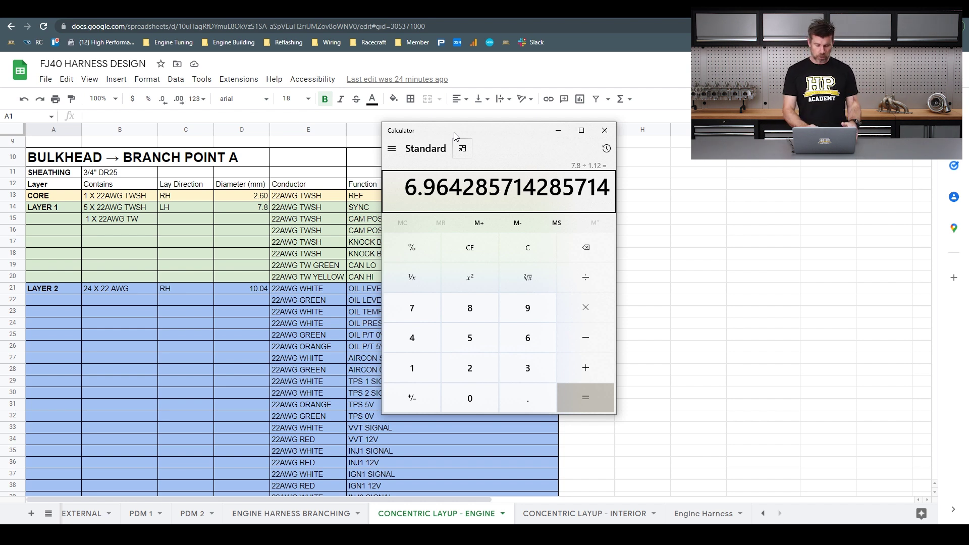
{"action": "left_click", "coordinate": [604, 129]}
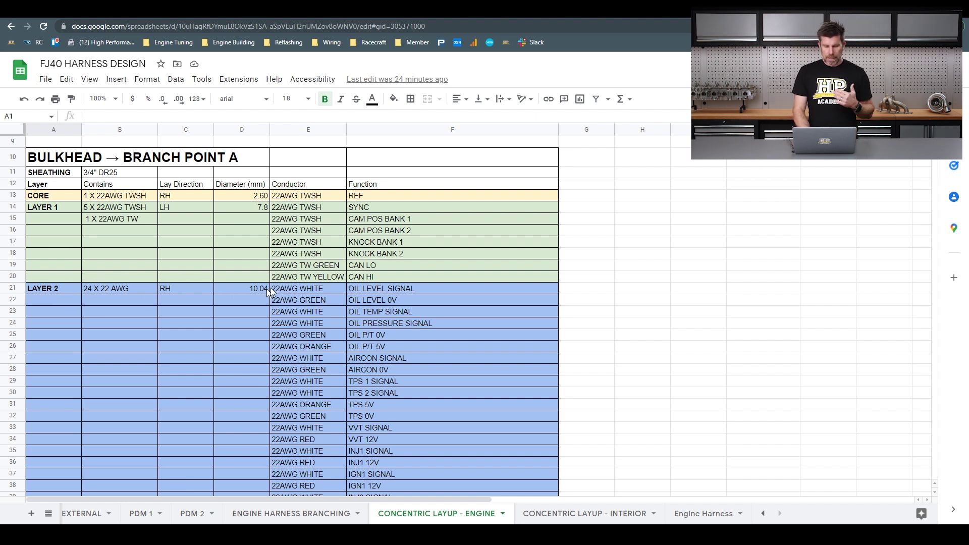
Step: Circle the 10.04 LAYER 2 diameter in red and search for the calculator
{"action": "left_click_drag", "start_coordinate": [275, 282], "coordinate": [280, 281]}
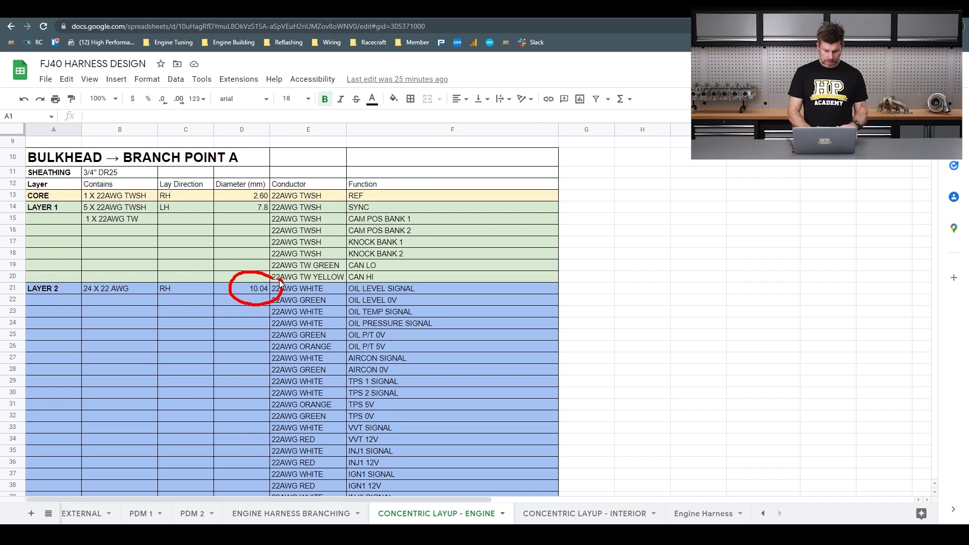
{"action": "key", "text": "super"}
{"action": "type", "text": "calc"}
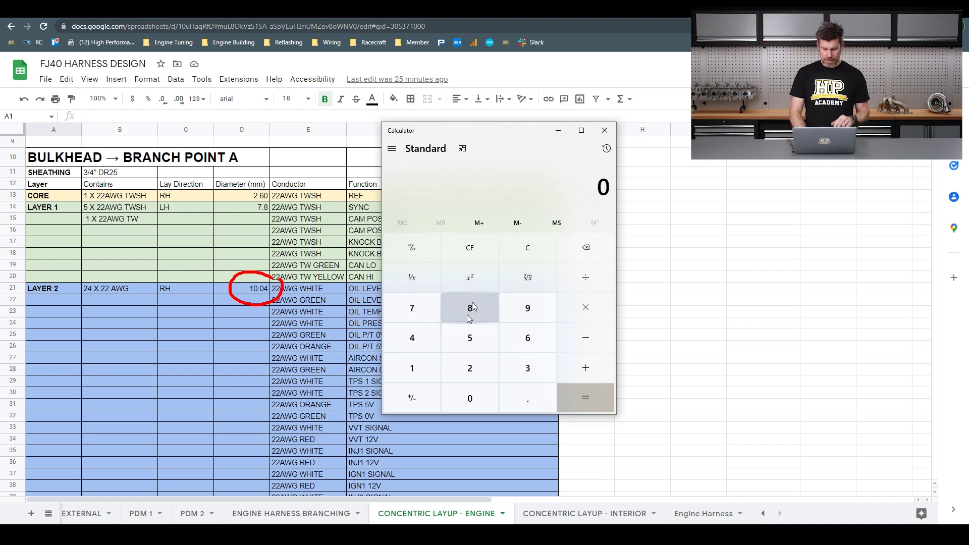
{"action": "type", "text": "1.12"}
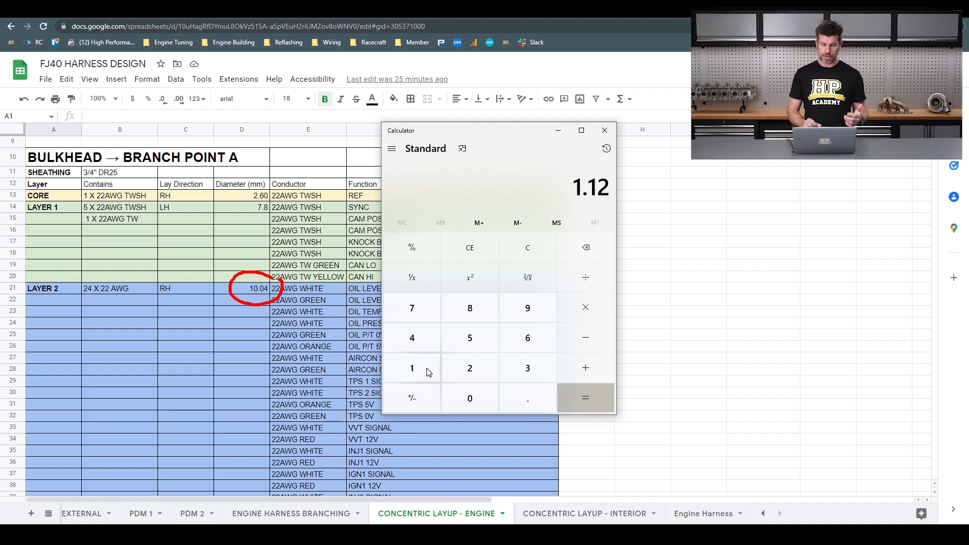
{"action": "type", "text": "*2"}
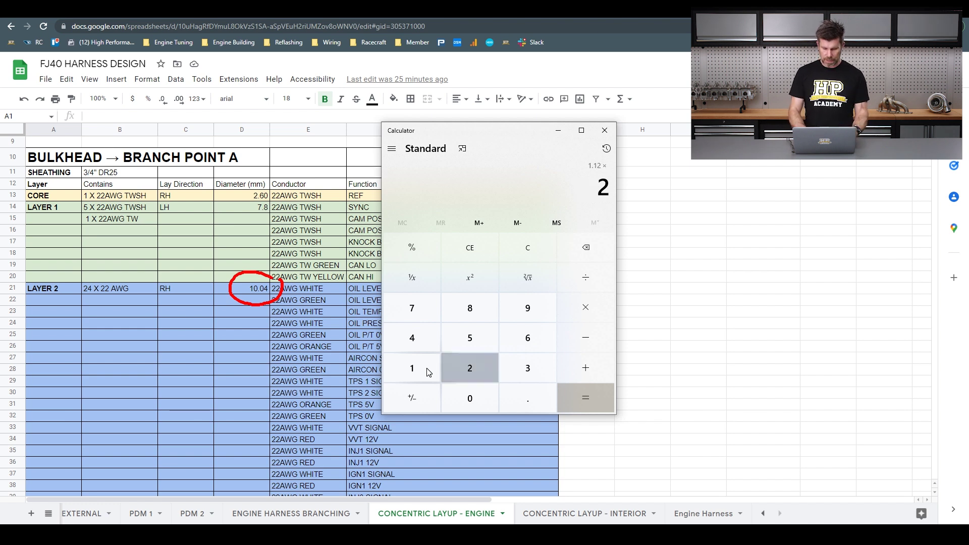
Step: Compute 1.12 × 2 = 2.24, then add 7.8 to get 10.04
{"action": "key", "text": "Return"}
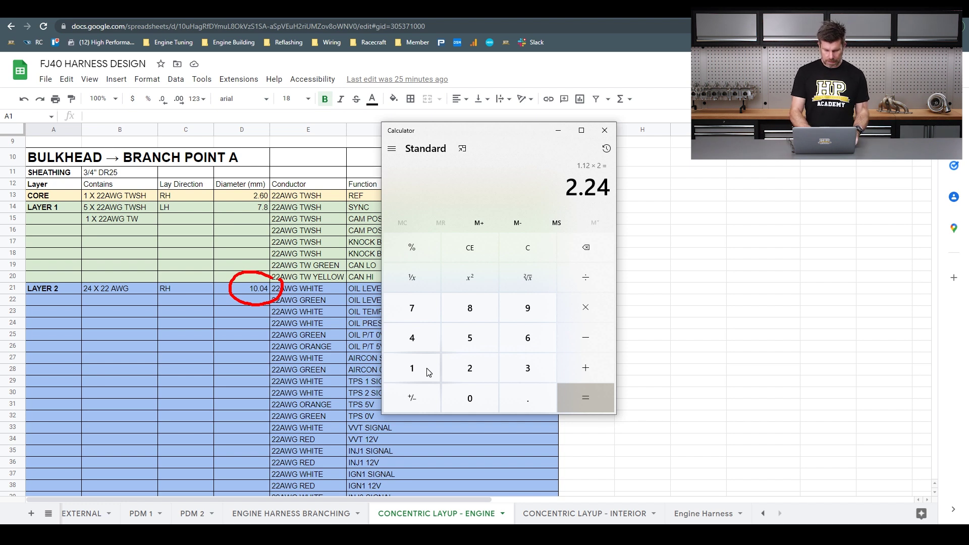
{"action": "key", "text": "plus"}
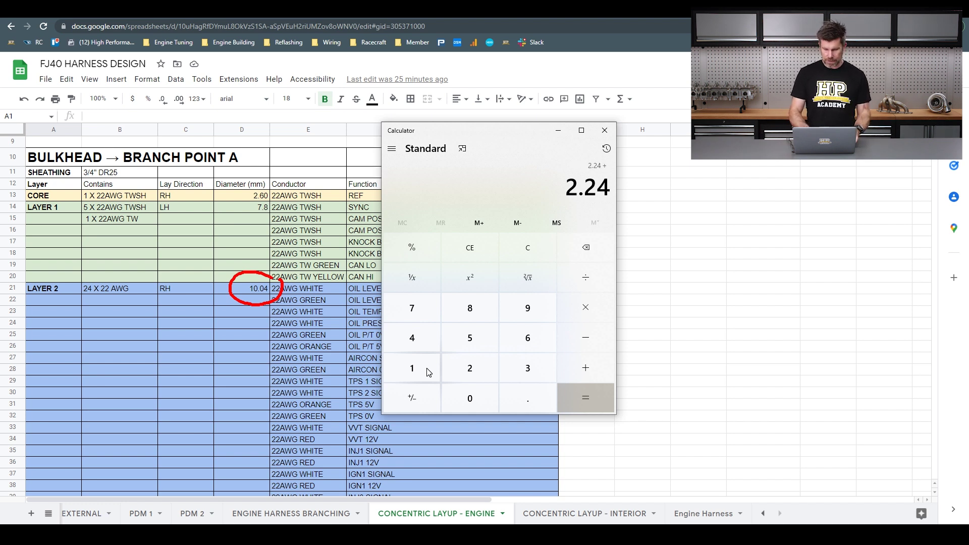
{"action": "type", "text": "7"}
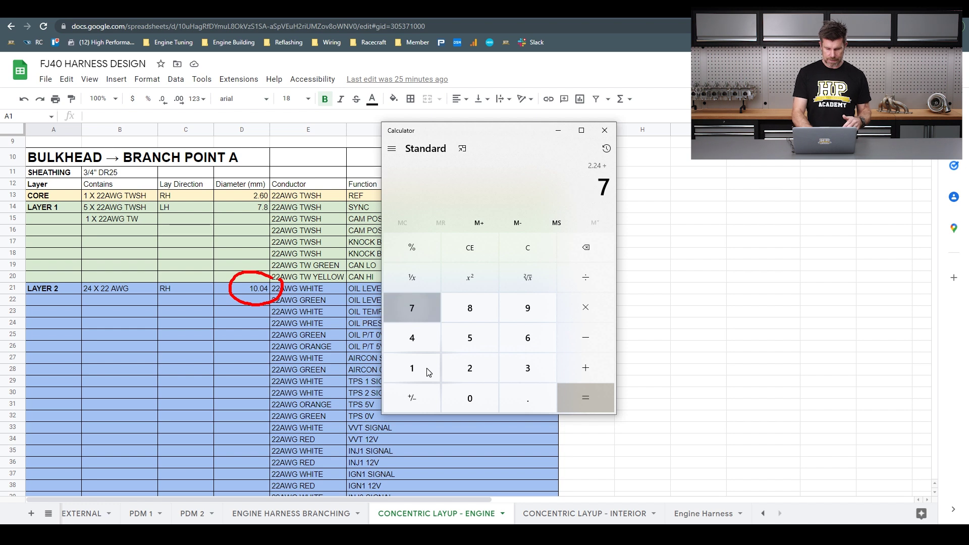
{"action": "type", "text": ".8"}
{"action": "key", "text": "Return"}
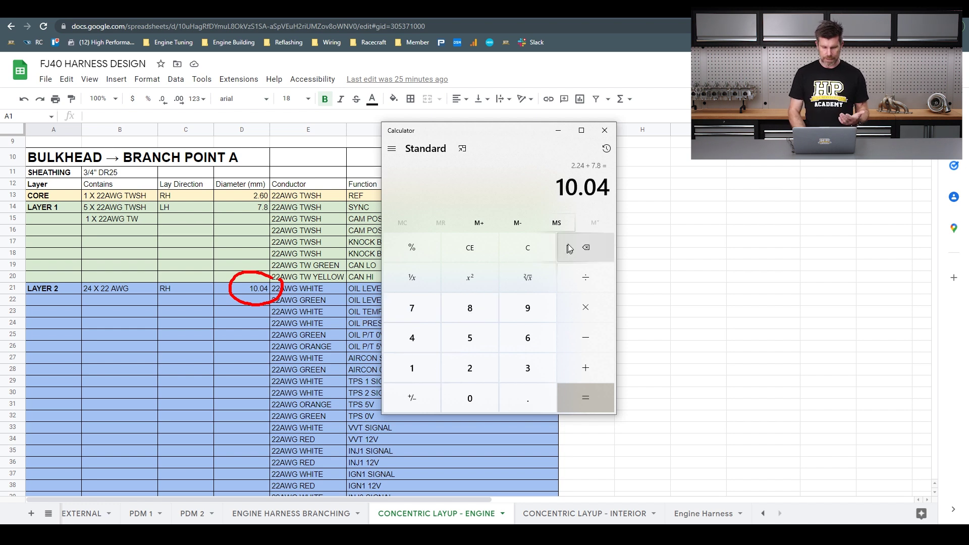
Step: Close the calculator and circle the LAYER 2 list and the STARTER and LTC wire rows in red
{"action": "left_click", "coordinate": [605, 130]}
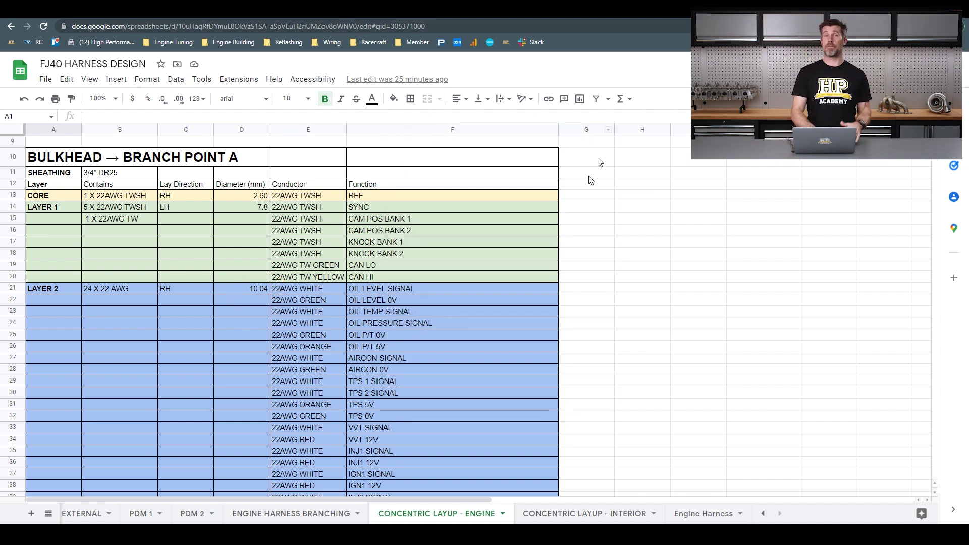
{"action": "scroll", "coordinate": [512, 302], "scroll_direction": "down", "scroll_amount": 2}
{"action": "scroll", "coordinate": [492, 283], "scroll_direction": "down", "scroll_amount": 1}
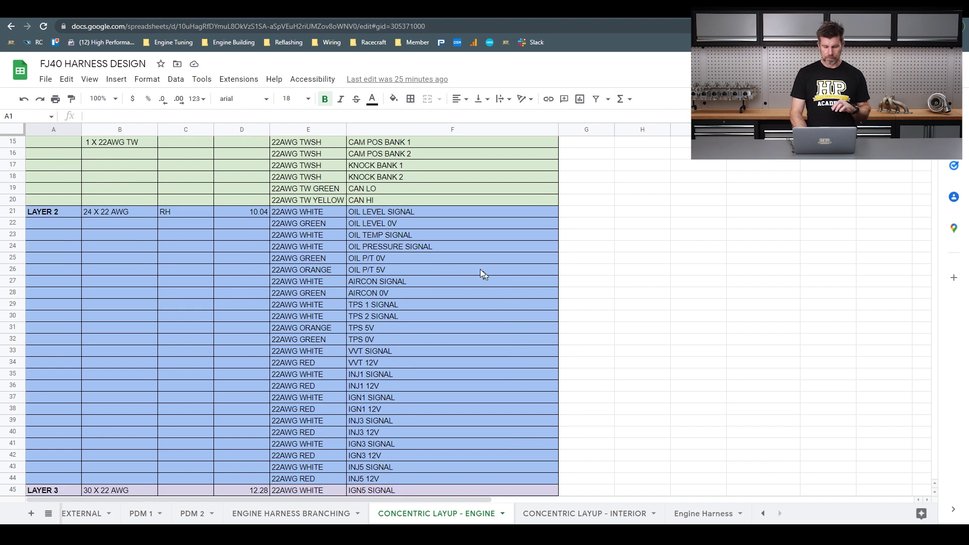
{"action": "mouse_move", "coordinate": [451, 209]}
{"action": "left_mouse_down"}
{"action": "mouse_move", "coordinate": [330, 460]}
{"action": "mouse_move", "coordinate": [384, 488]}
{"action": "mouse_move", "coordinate": [450, 301]}
{"action": "mouse_move", "coordinate": [456, 221]}
{"action": "left_mouse_up"}
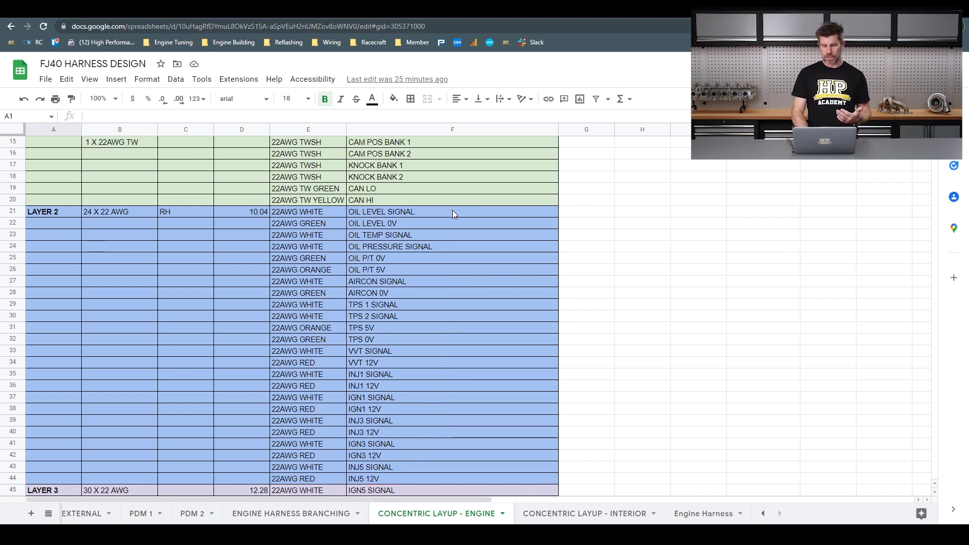
{"action": "scroll", "coordinate": [452, 214], "scroll_direction": "down", "scroll_amount": 3}
{"action": "scroll", "coordinate": [452, 214], "scroll_direction": "down", "scroll_amount": 3}
{"action": "scroll", "coordinate": [453, 214], "scroll_direction": "down", "scroll_amount": 1}
{"action": "scroll", "coordinate": [453, 215], "scroll_direction": "down", "scroll_amount": 3}
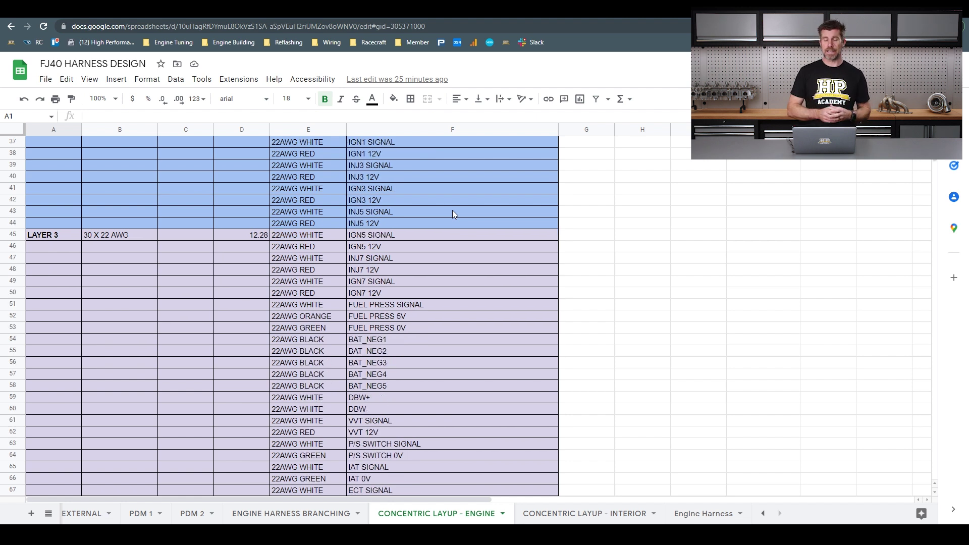
{"action": "scroll", "coordinate": [452, 210], "scroll_direction": "down", "scroll_amount": 1}
{"action": "scroll", "coordinate": [452, 210], "scroll_direction": "down", "scroll_amount": 1}
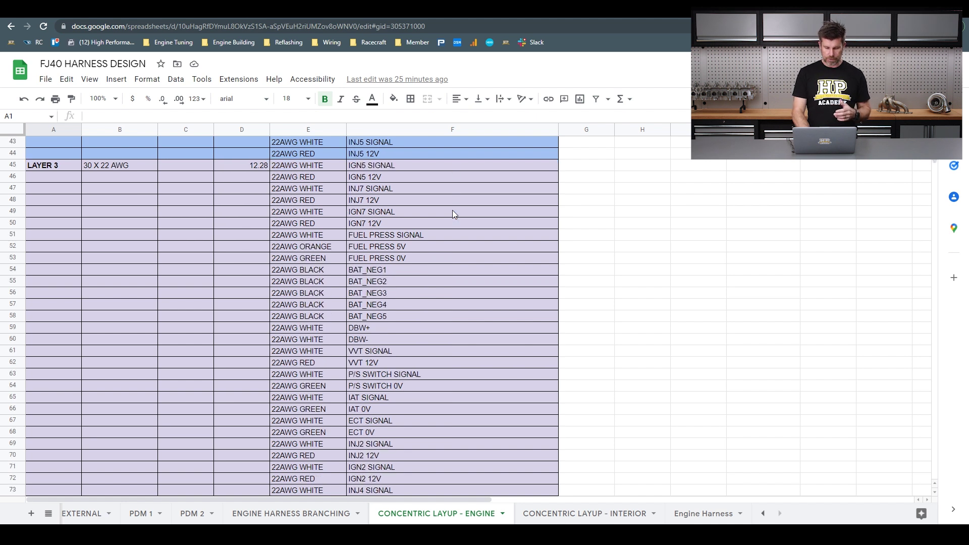
{"action": "scroll", "coordinate": [452, 212], "scroll_direction": "down", "scroll_amount": 1}
{"action": "scroll", "coordinate": [451, 212], "scroll_direction": "down", "scroll_amount": 1}
{"action": "scroll", "coordinate": [452, 212], "scroll_direction": "down", "scroll_amount": 2}
{"action": "scroll", "coordinate": [452, 212], "scroll_direction": "down", "scroll_amount": 1}
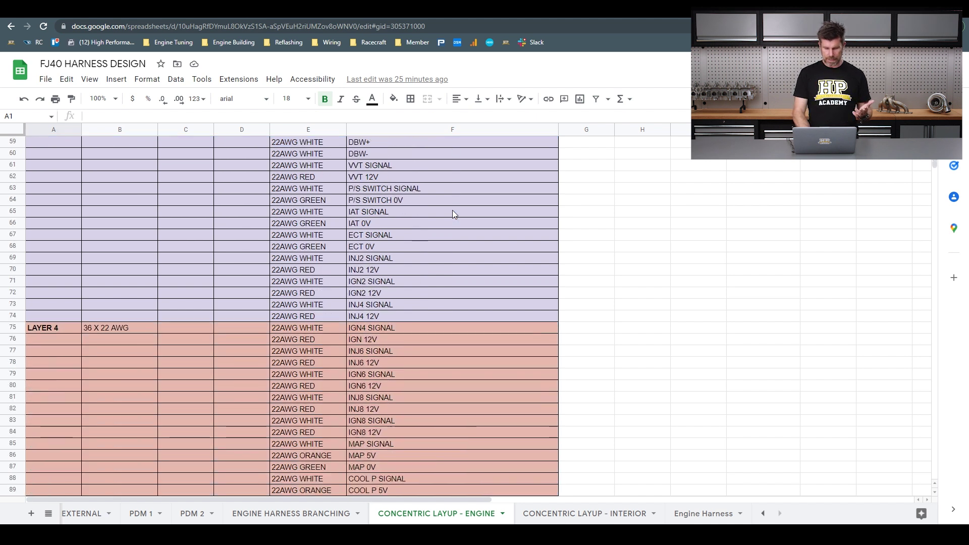
{"action": "scroll", "coordinate": [452, 214], "scroll_direction": "down", "scroll_amount": 1}
{"action": "scroll", "coordinate": [452, 214], "scroll_direction": "down", "scroll_amount": 2}
{"action": "scroll", "coordinate": [451, 213], "scroll_direction": "down", "scroll_amount": 1}
{"action": "scroll", "coordinate": [452, 214], "scroll_direction": "down", "scroll_amount": 1}
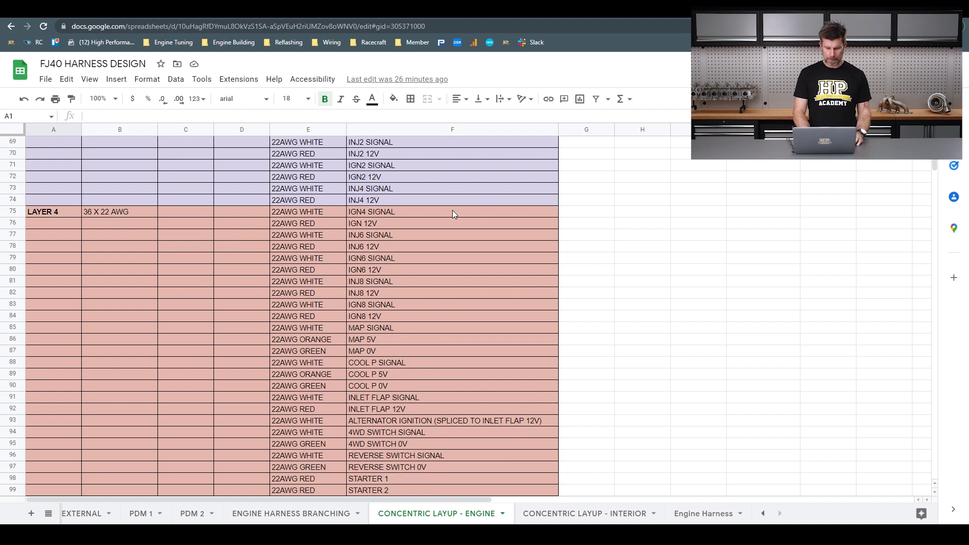
{"action": "scroll", "coordinate": [452, 214], "scroll_direction": "down", "scroll_amount": 2}
{"action": "scroll", "coordinate": [451, 213], "scroll_direction": "down", "scroll_amount": 1}
{"action": "scroll", "coordinate": [452, 214], "scroll_direction": "down", "scroll_amount": 1}
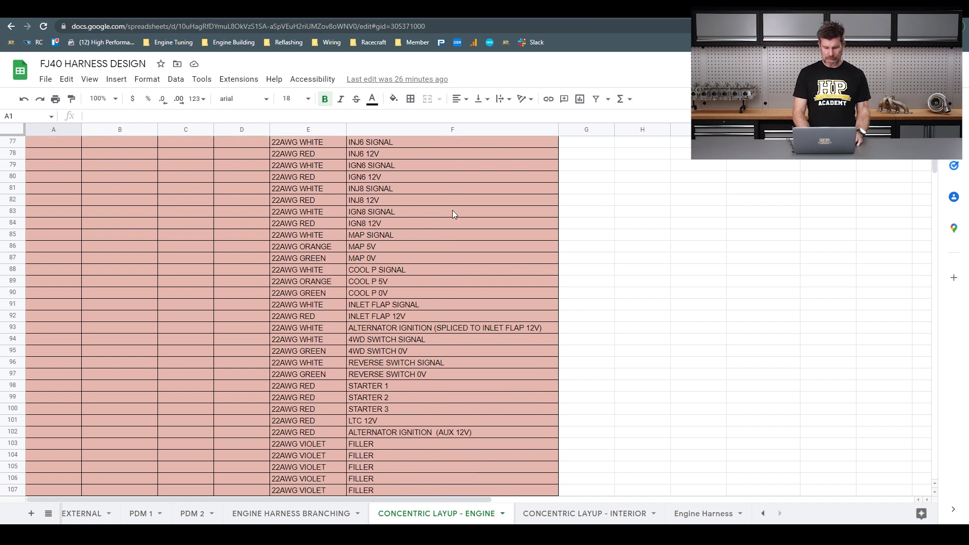
{"action": "scroll", "coordinate": [452, 214], "scroll_direction": "up", "scroll_amount": 1}
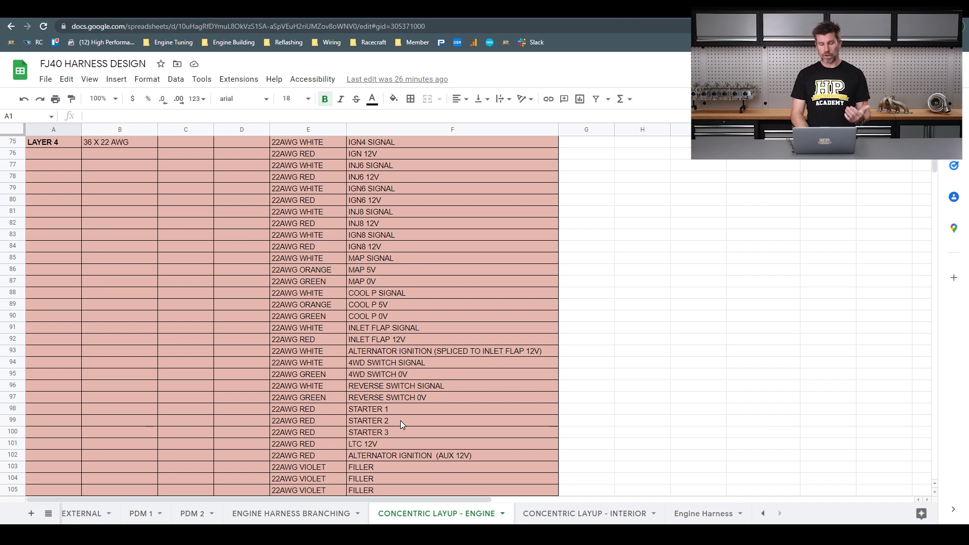
{"action": "left_click_drag", "start_coordinate": [403, 406], "coordinate": [339, 449]}
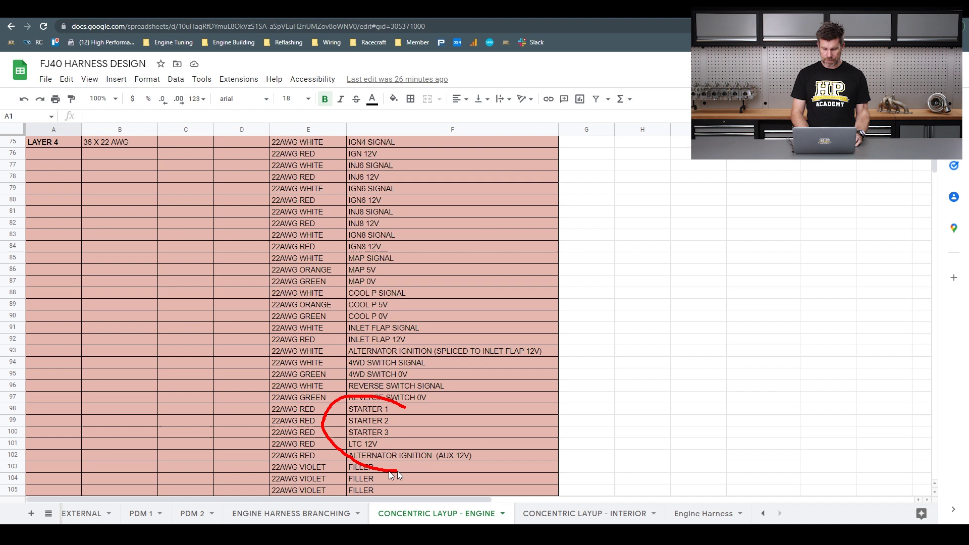
{"action": "mouse_move", "coordinate": [397, 471]}
{"action": "left_mouse_down"}
{"action": "mouse_move", "coordinate": [486, 463]}
{"action": "mouse_move", "coordinate": [424, 399]}
{"action": "mouse_move", "coordinate": [396, 400]}
{"action": "left_mouse_up"}
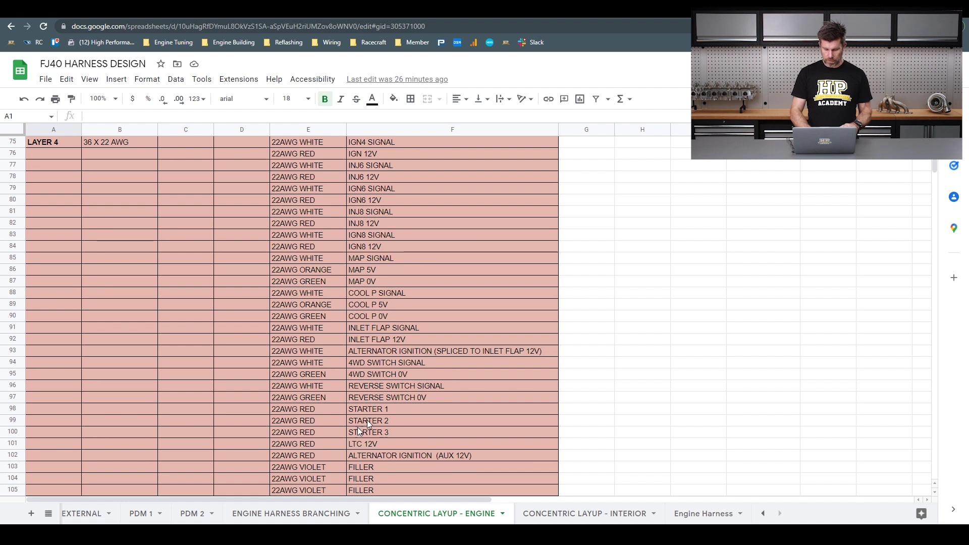
{"action": "left_click", "coordinate": [280, 515]}
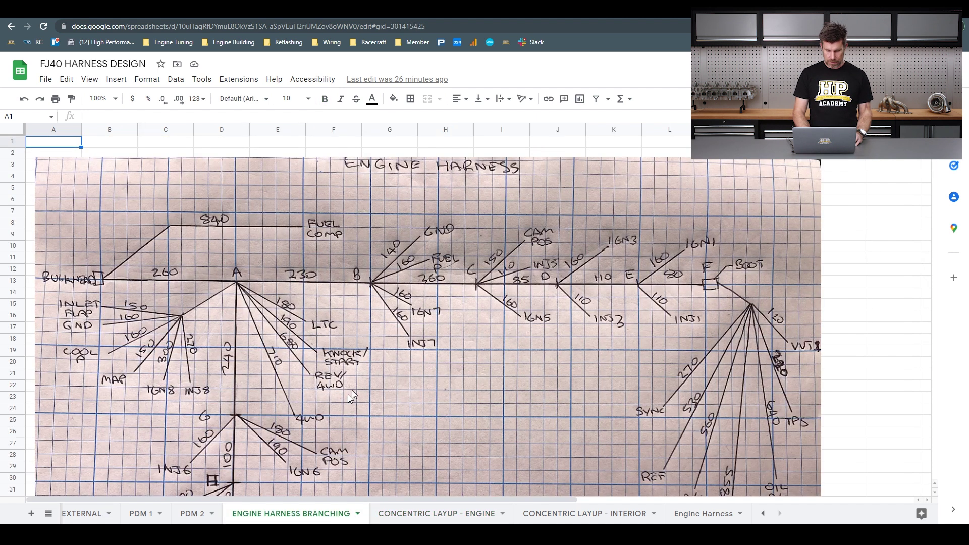
{"action": "mouse_move", "coordinate": [371, 350]}
{"action": "left_mouse_down"}
{"action": "mouse_move", "coordinate": [304, 346]}
{"action": "mouse_move", "coordinate": [356, 371]}
{"action": "mouse_move", "coordinate": [368, 345]}
{"action": "left_mouse_up"}
{"action": "mouse_move", "coordinate": [330, 306]}
{"action": "left_mouse_down"}
{"action": "mouse_move", "coordinate": [300, 330]}
{"action": "mouse_move", "coordinate": [350, 351]}
{"action": "mouse_move", "coordinate": [341, 310]}
{"action": "left_mouse_up"}
{"action": "key", "text": "Escape"}
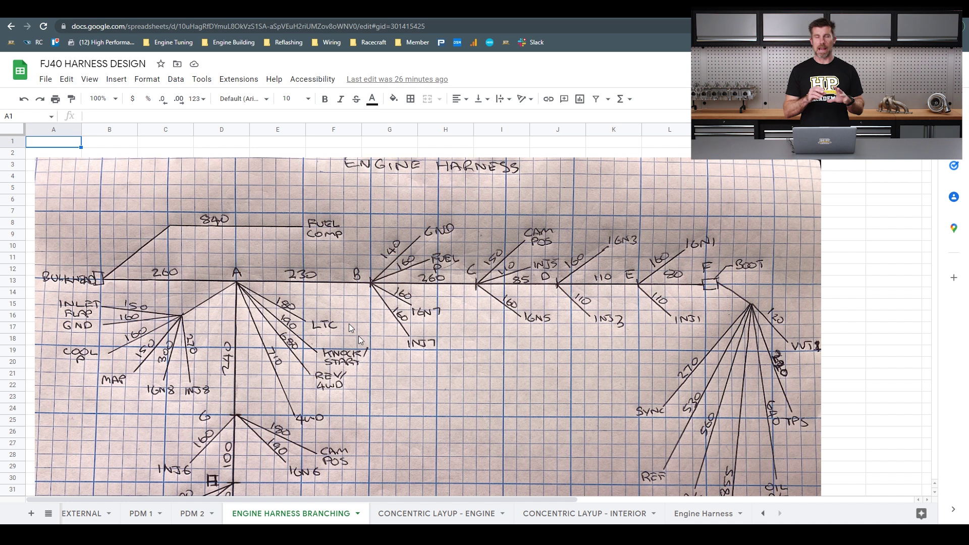
{"action": "left_click", "coordinate": [448, 511]}
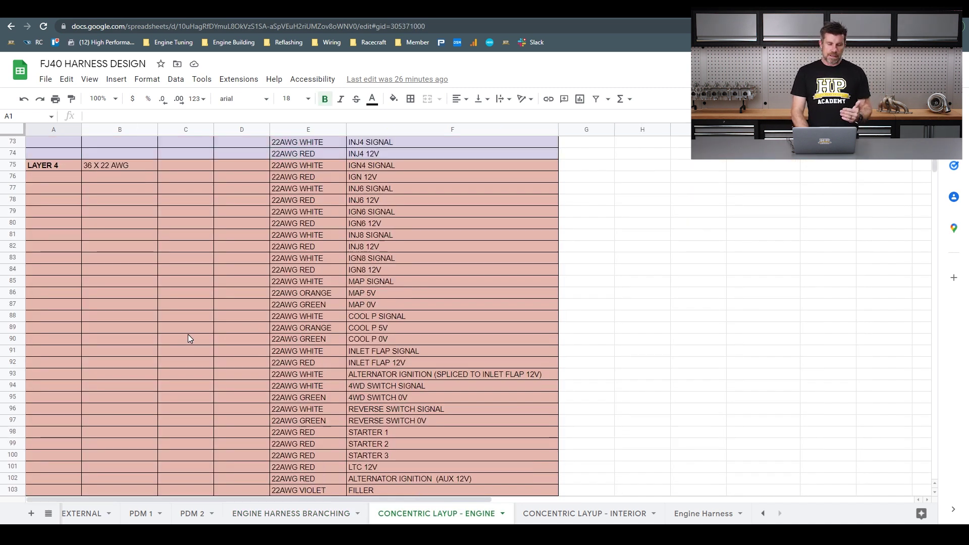
{"action": "scroll", "coordinate": [187, 333], "scroll_direction": "up", "scroll_amount": 4}
{"action": "scroll", "coordinate": [188, 334], "scroll_direction": "up", "scroll_amount": 3}
{"action": "scroll", "coordinate": [188, 334], "scroll_direction": "up", "scroll_amount": 3}
{"action": "scroll", "coordinate": [188, 338], "scroll_direction": "up", "scroll_amount": 3}
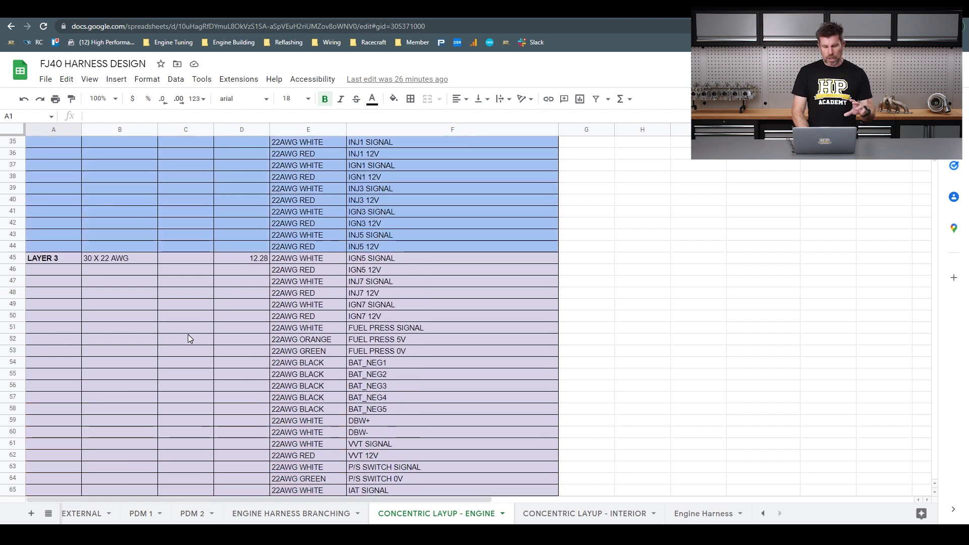
{"action": "scroll", "coordinate": [188, 338], "scroll_direction": "up", "scroll_amount": 3}
{"action": "scroll", "coordinate": [187, 338], "scroll_direction": "up", "scroll_amount": 2}
{"action": "scroll", "coordinate": [187, 338], "scroll_direction": "up", "scroll_amount": 2}
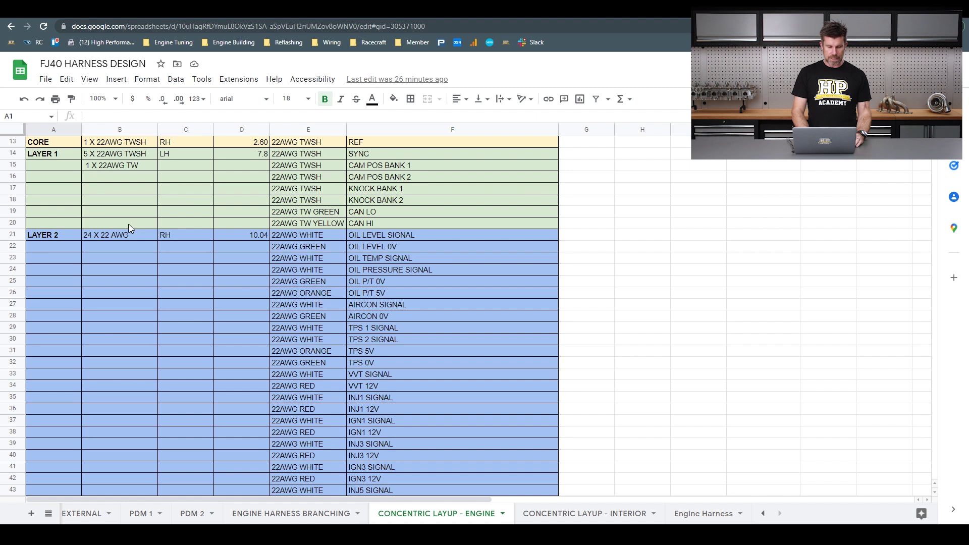
{"action": "left_click_drag", "start_coordinate": [126, 215], "coordinate": [115, 218]}
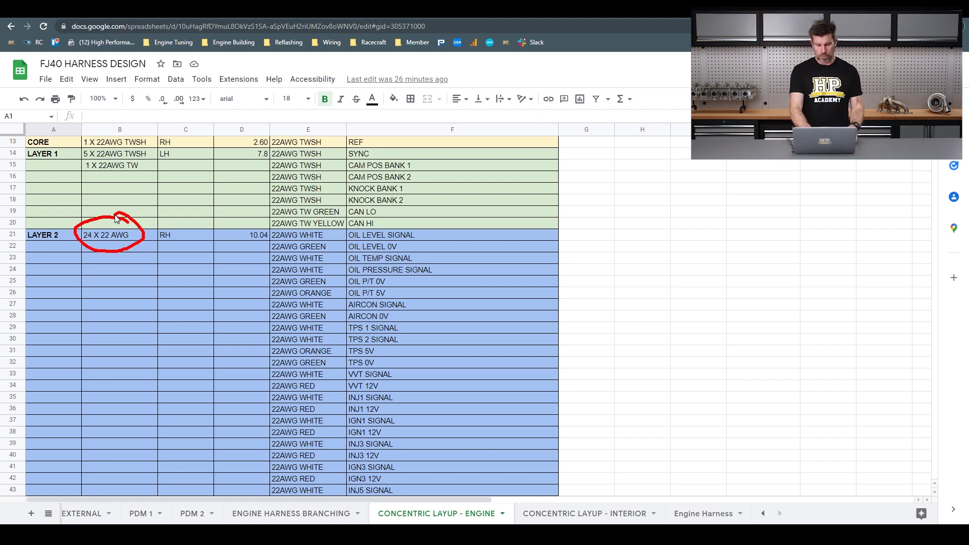
{"action": "key", "text": "Escape"}
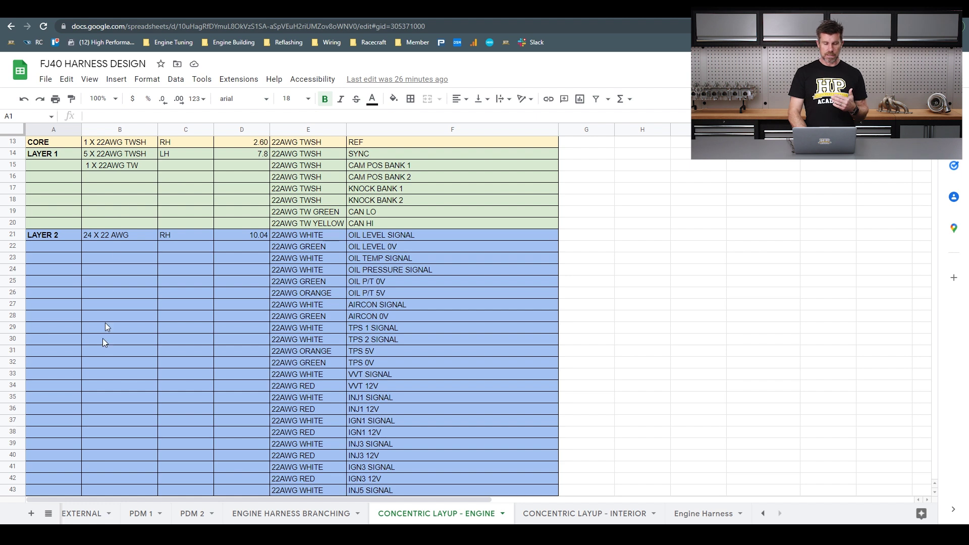
{"action": "scroll", "coordinate": [96, 352], "scroll_direction": "down", "scroll_amount": 1}
{"action": "scroll", "coordinate": [95, 352], "scroll_direction": "down", "scroll_amount": 4}
{"action": "scroll", "coordinate": [96, 352], "scroll_direction": "down", "scroll_amount": 1}
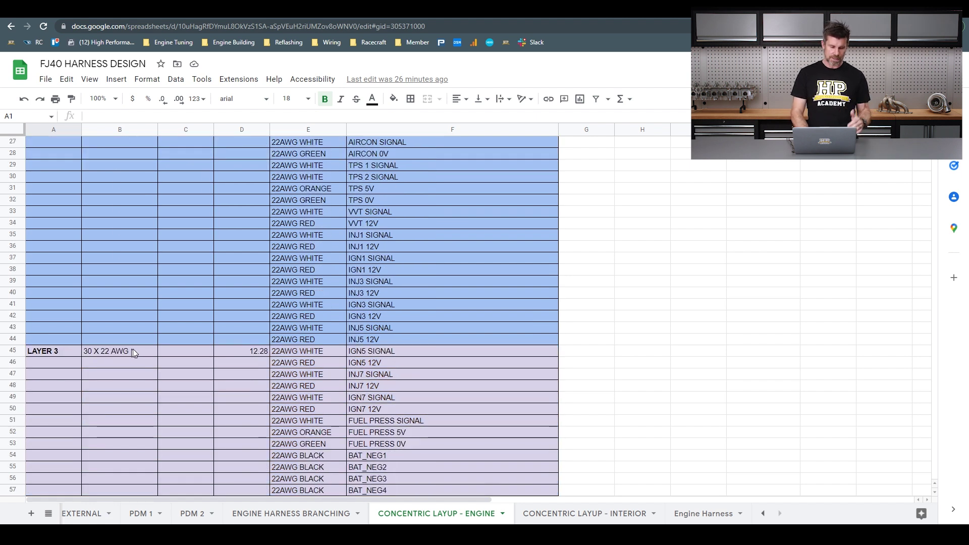
{"action": "left_click_drag", "start_coordinate": [133, 349], "coordinate": [114, 366]}
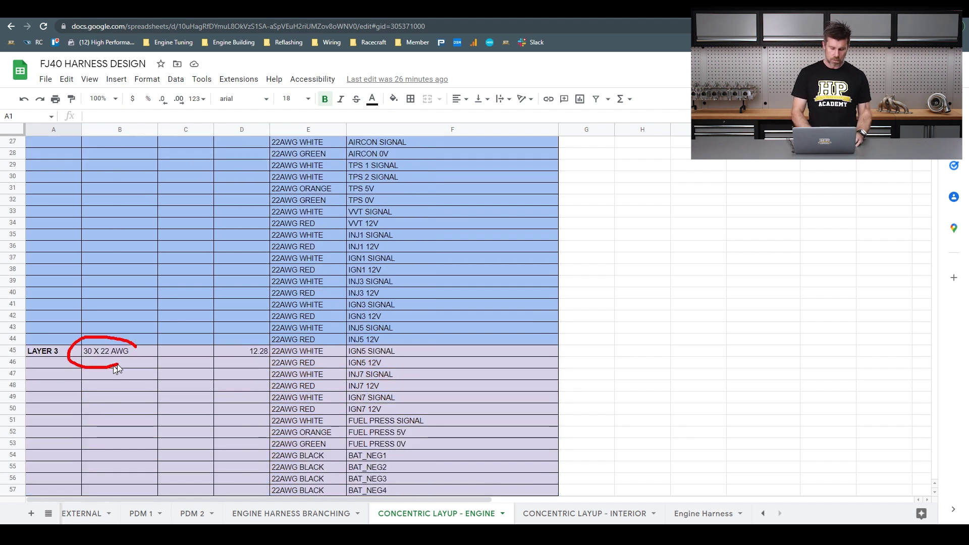
{"action": "scroll", "coordinate": [127, 351], "scroll_direction": "down", "scroll_amount": 1}
{"action": "scroll", "coordinate": [126, 351], "scroll_direction": "down", "scroll_amount": 5}
{"action": "scroll", "coordinate": [126, 350], "scroll_direction": "down", "scroll_amount": 4}
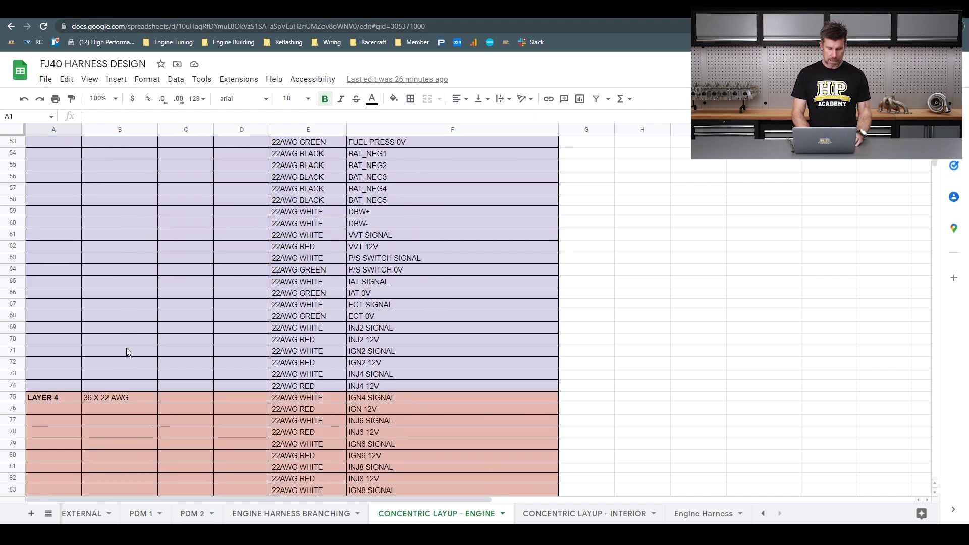
{"action": "scroll", "coordinate": [127, 351], "scroll_direction": "down", "scroll_amount": 2}
{"action": "mouse_move", "coordinate": [119, 310]}
{"action": "left_mouse_down"}
{"action": "mouse_move", "coordinate": [66, 324]}
{"action": "mouse_move", "coordinate": [137, 350]}
{"action": "left_mouse_up"}
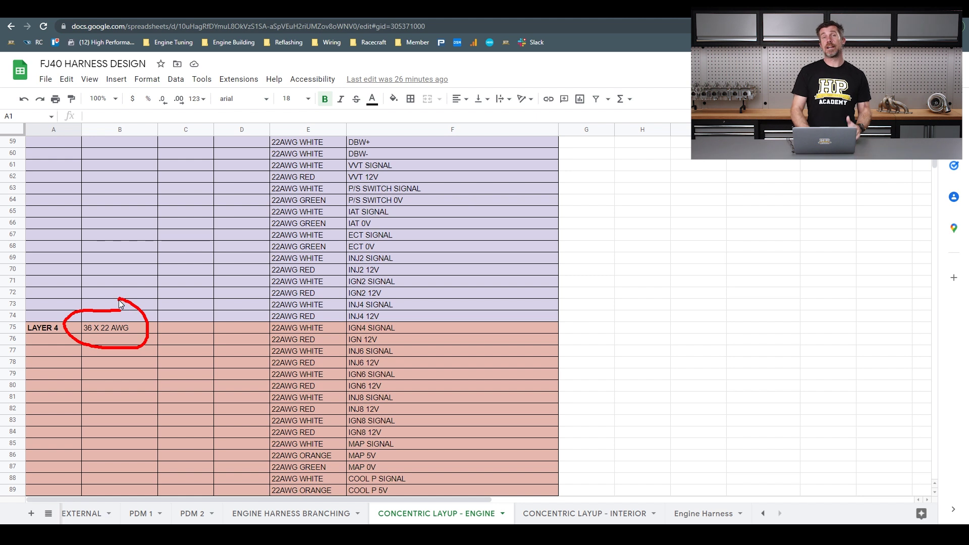
{"action": "scroll", "coordinate": [215, 348], "scroll_direction": "down", "scroll_amount": 3}
{"action": "scroll", "coordinate": [216, 348], "scroll_direction": "down", "scroll_amount": 1}
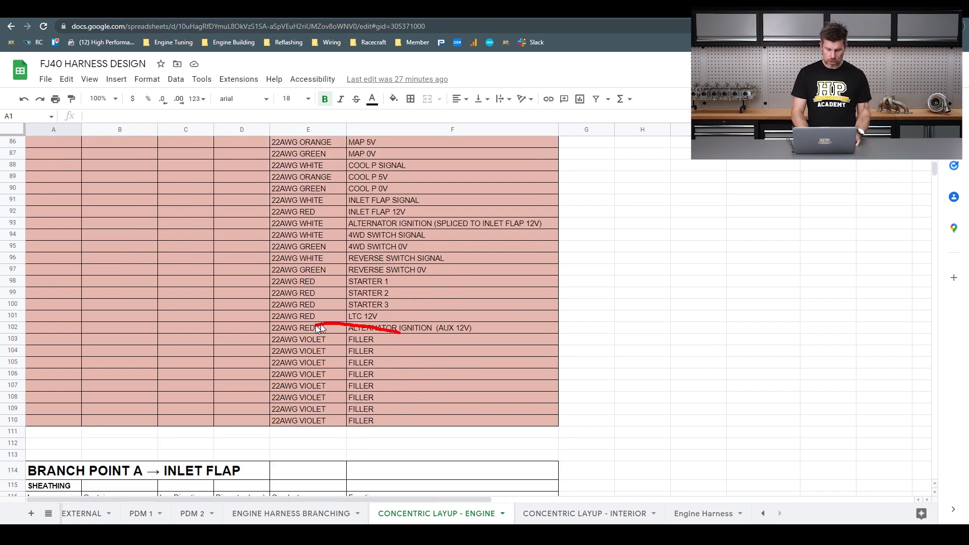
Step: Circle the alternator/filler rows, the BRANCH POINT A → INLET FLAP heading and its SIGNAL and 12V functions
{"action": "left_click_drag", "start_coordinate": [315, 325], "coordinate": [400, 392]}
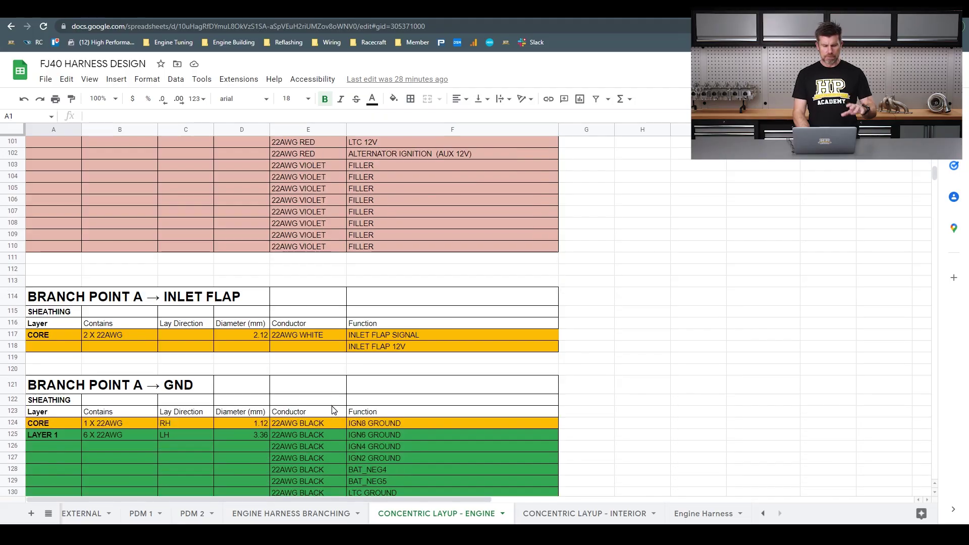
{"action": "scroll", "coordinate": [331, 410], "scroll_direction": "down", "scroll_amount": 2}
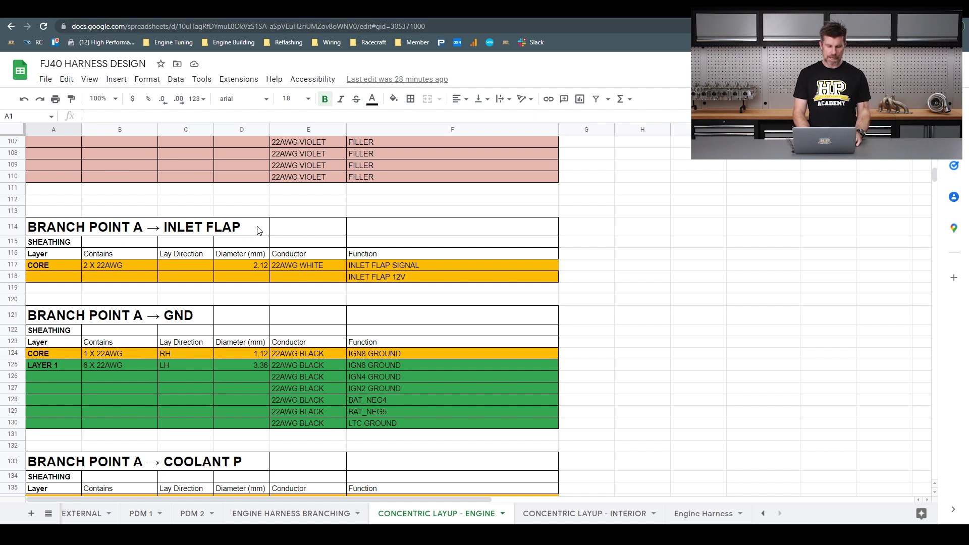
{"action": "mouse_move", "coordinate": [265, 223]}
{"action": "left_mouse_down"}
{"action": "mouse_move", "coordinate": [255, 239]}
{"action": "mouse_move", "coordinate": [255, 221]}
{"action": "left_mouse_up"}
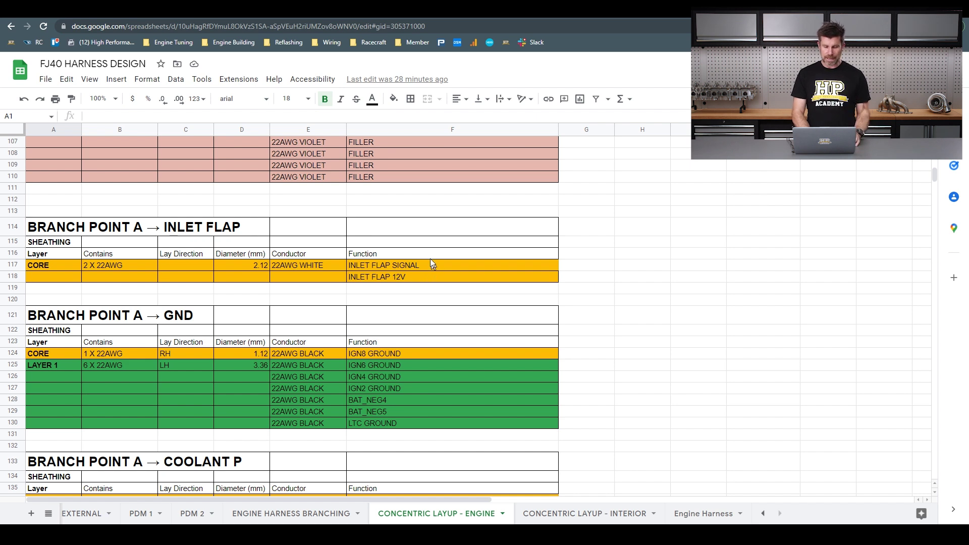
{"action": "mouse_move", "coordinate": [429, 258]}
{"action": "left_mouse_down"}
{"action": "mouse_move", "coordinate": [338, 287]}
{"action": "mouse_move", "coordinate": [448, 287]}
{"action": "left_mouse_up"}
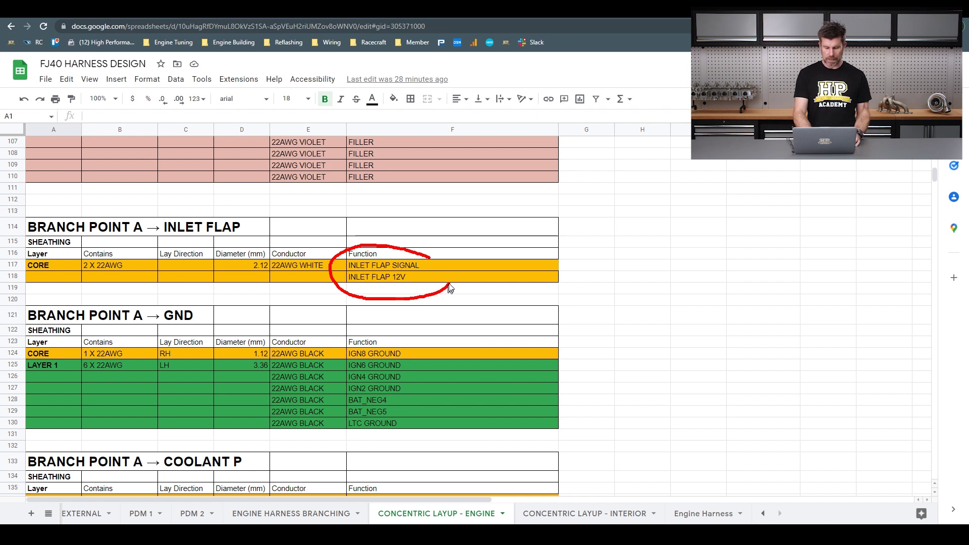
{"action": "scroll", "coordinate": [437, 261], "scroll_direction": "down", "scroll_amount": 2}
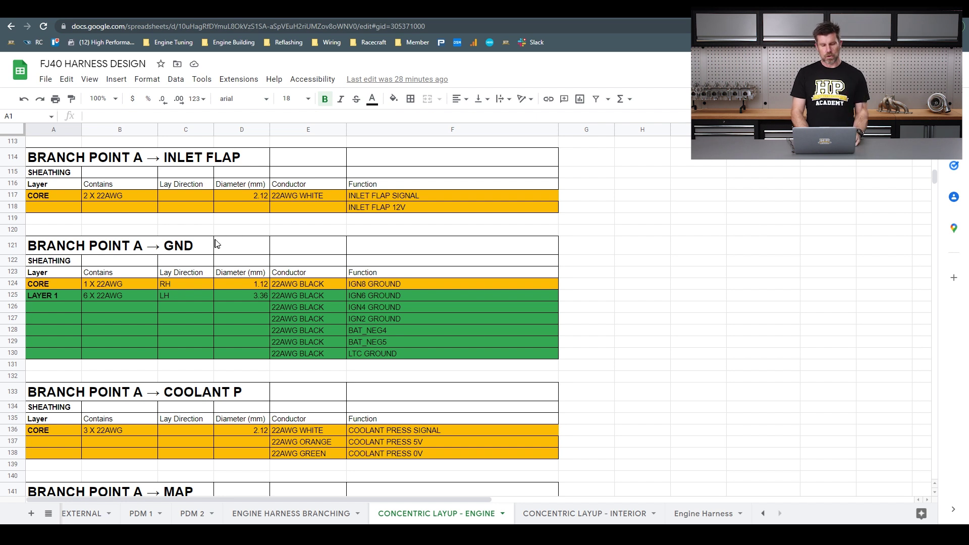
{"action": "mouse_move", "coordinate": [217, 241]}
{"action": "left_mouse_down"}
{"action": "mouse_move", "coordinate": [221, 252]}
{"action": "mouse_move", "coordinate": [215, 224]}
{"action": "left_mouse_up"}
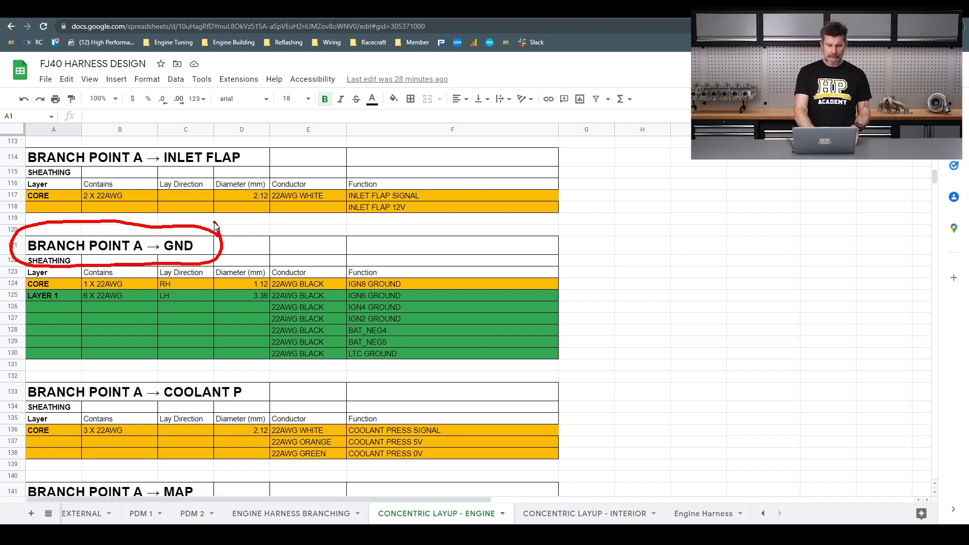
{"action": "key", "text": "Escape"}
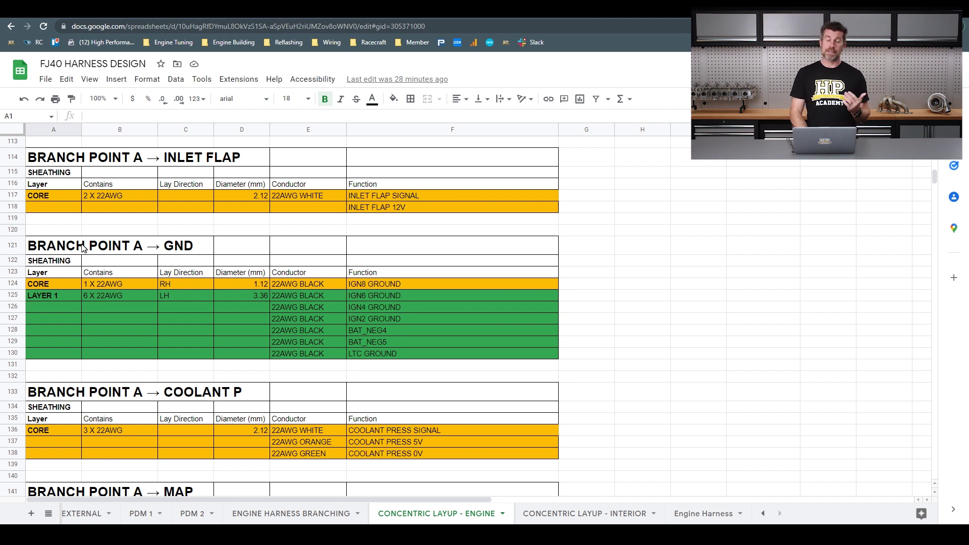
{"action": "left_click_drag", "start_coordinate": [141, 282], "coordinate": [82, 296]}
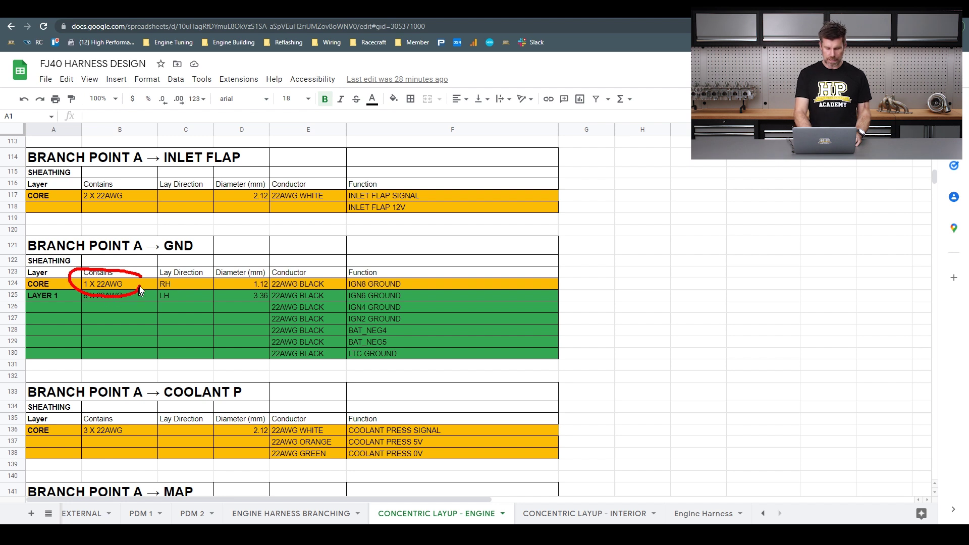
{"action": "mouse_move", "coordinate": [129, 291]}
{"action": "left_mouse_down"}
{"action": "mouse_move", "coordinate": [94, 290]}
{"action": "mouse_move", "coordinate": [76, 305]}
{"action": "left_mouse_up"}
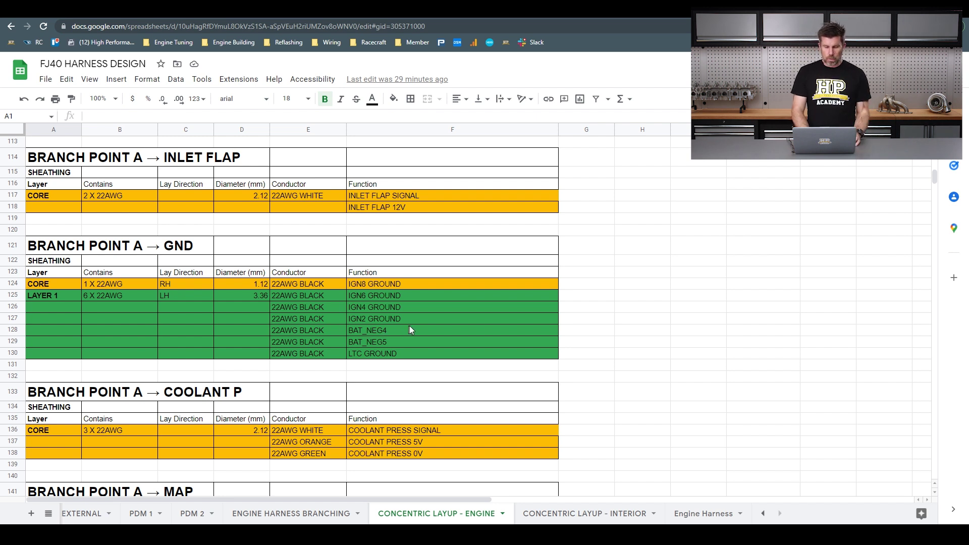
{"action": "left_click_drag", "start_coordinate": [342, 323], "coordinate": [417, 314]}
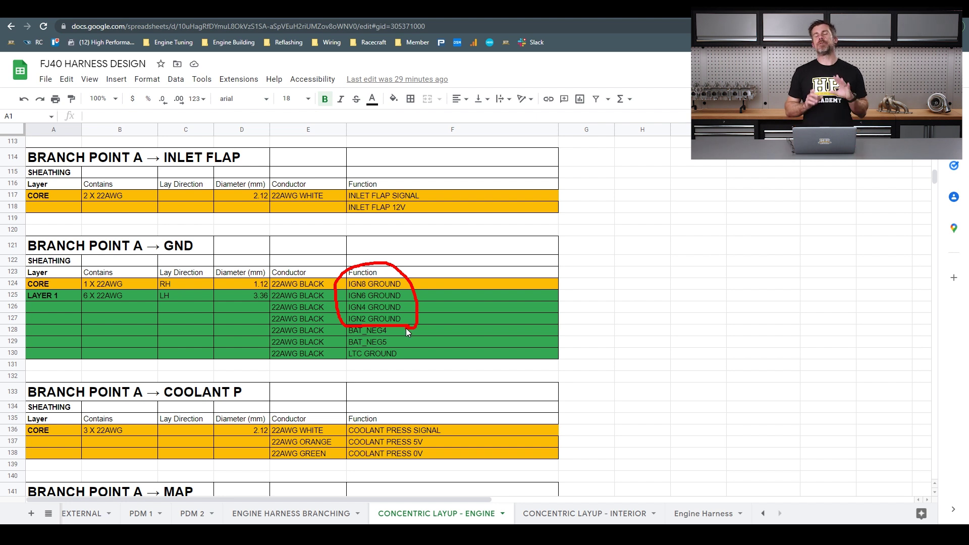
{"action": "key", "text": "Escape"}
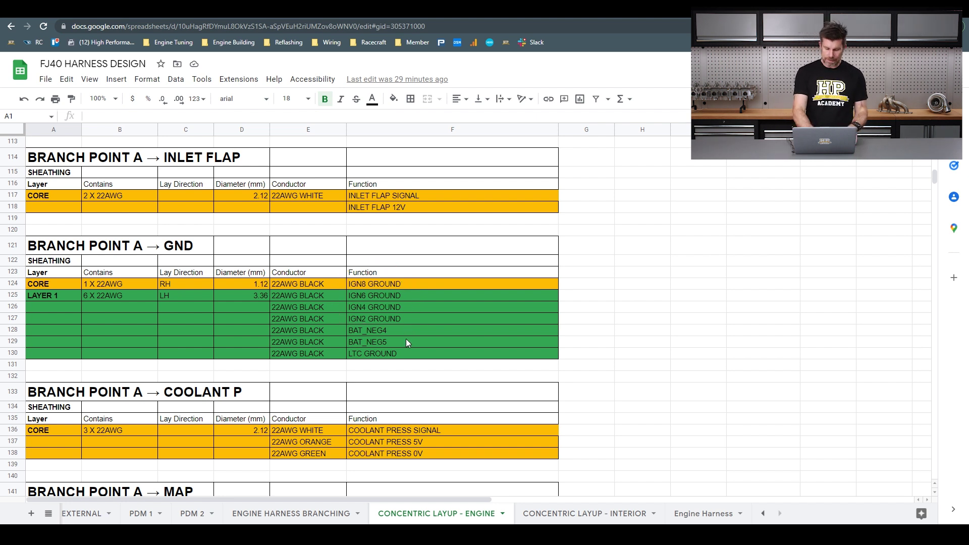
Step: Circle the IGN6 branch, the bulkhead connector and junction A on the branching sketch
{"action": "left_click", "coordinate": [310, 516]}
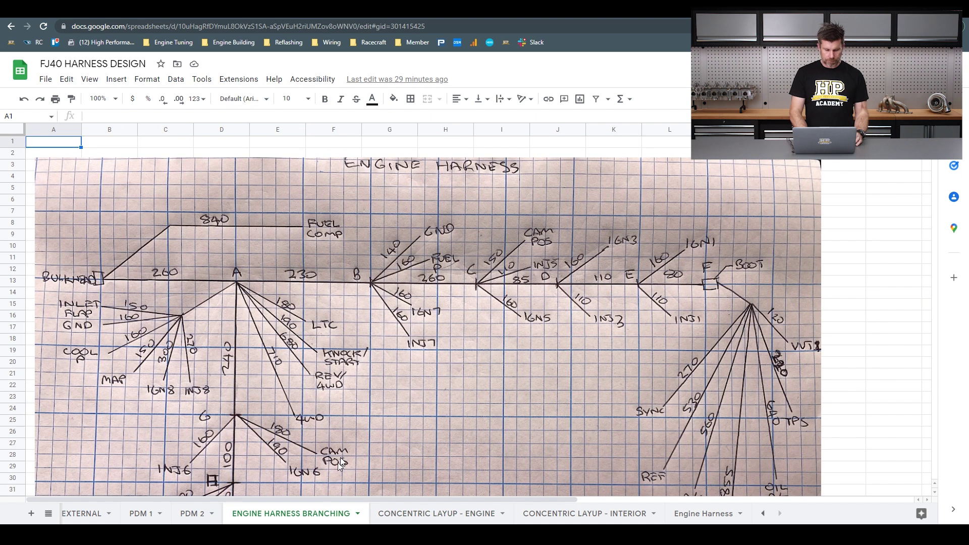
{"action": "scroll", "coordinate": [348, 444], "scroll_direction": "down", "scroll_amount": 1}
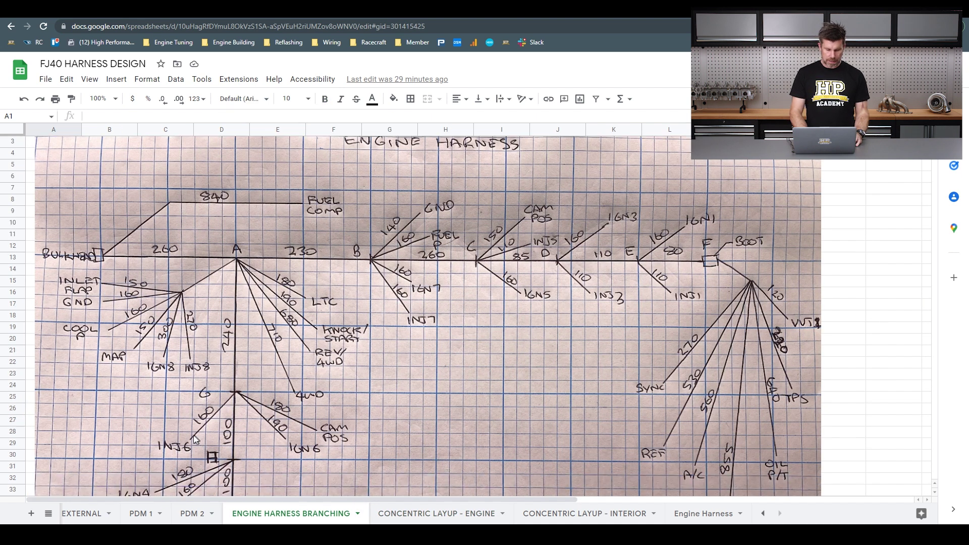
{"action": "left_click_drag", "start_coordinate": [310, 431], "coordinate": [323, 431]}
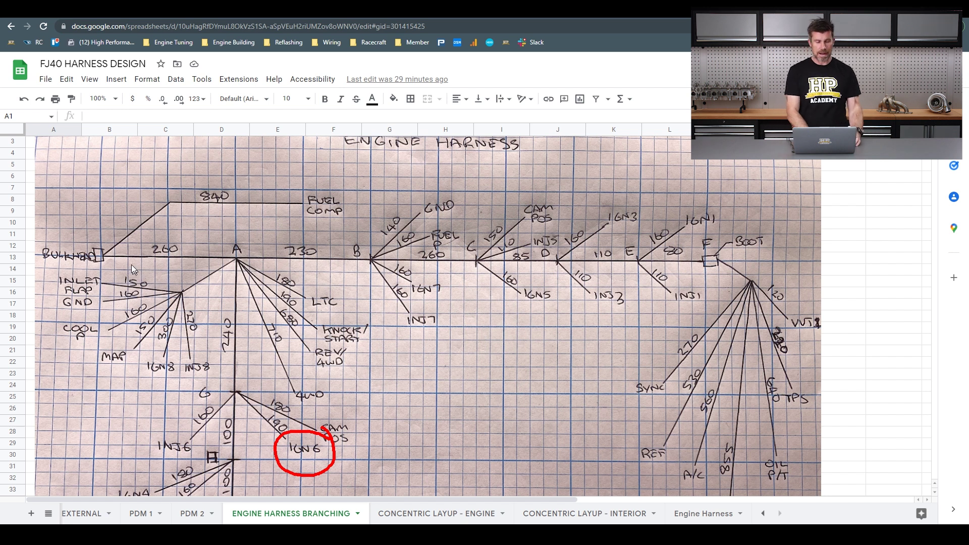
{"action": "left_click_drag", "start_coordinate": [121, 245], "coordinate": [113, 255]}
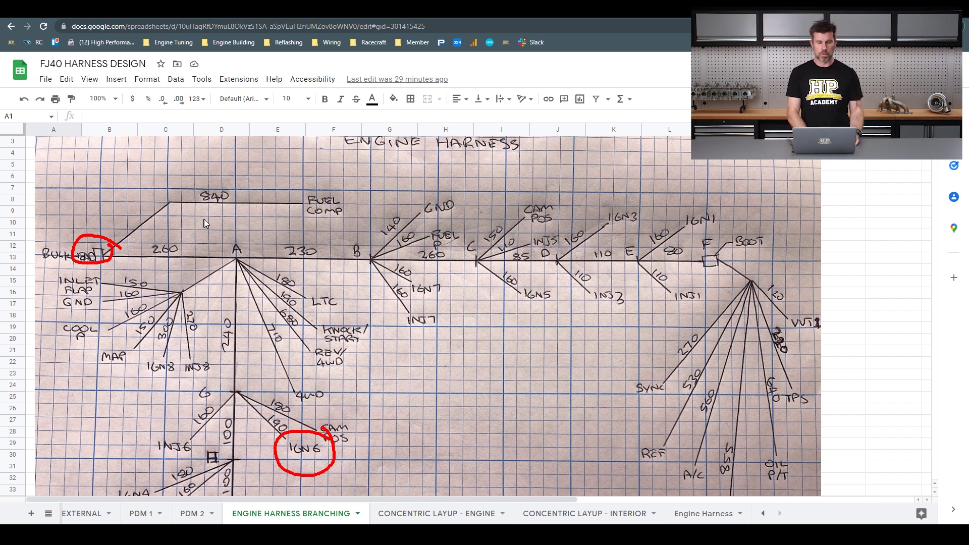
{"action": "left_click_drag", "start_coordinate": [249, 243], "coordinate": [235, 247]}
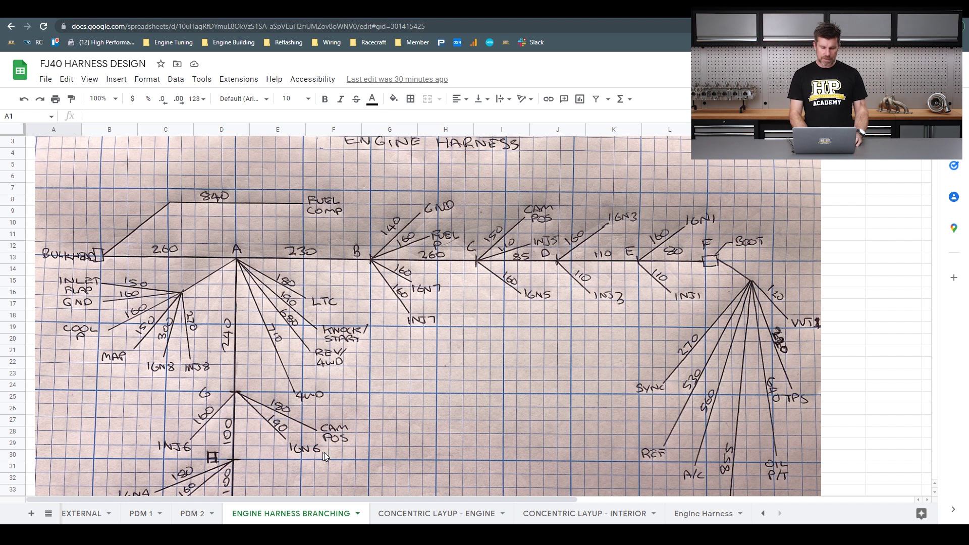
{"action": "left_click_drag", "start_coordinate": [300, 437], "coordinate": [333, 457]}
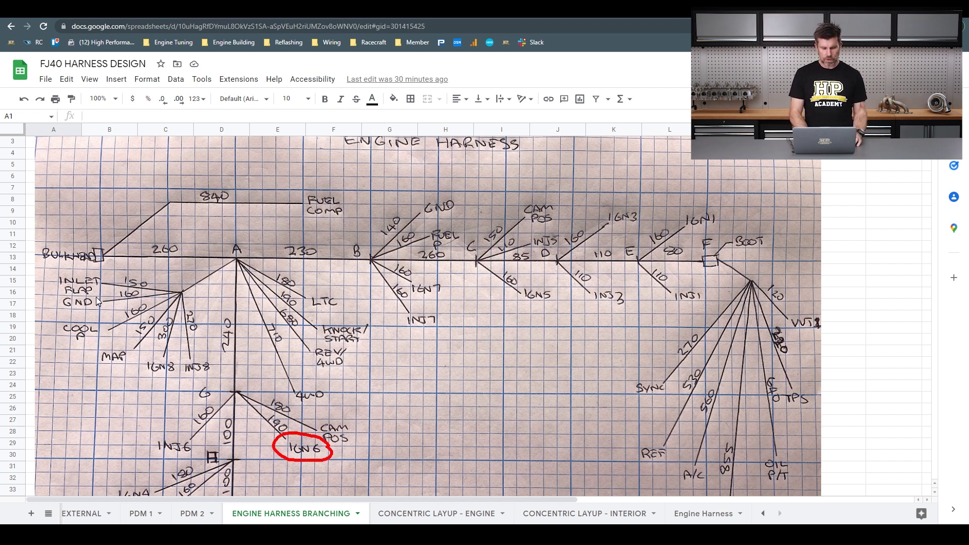
{"action": "left_click_drag", "start_coordinate": [66, 296], "coordinate": [85, 317]}
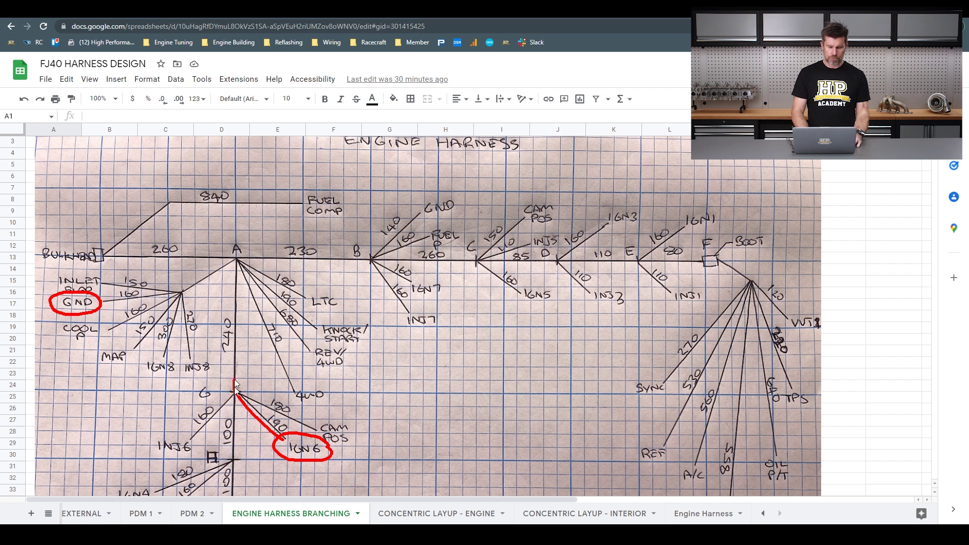
{"action": "left_click_drag", "start_coordinate": [235, 384], "coordinate": [239, 267]}
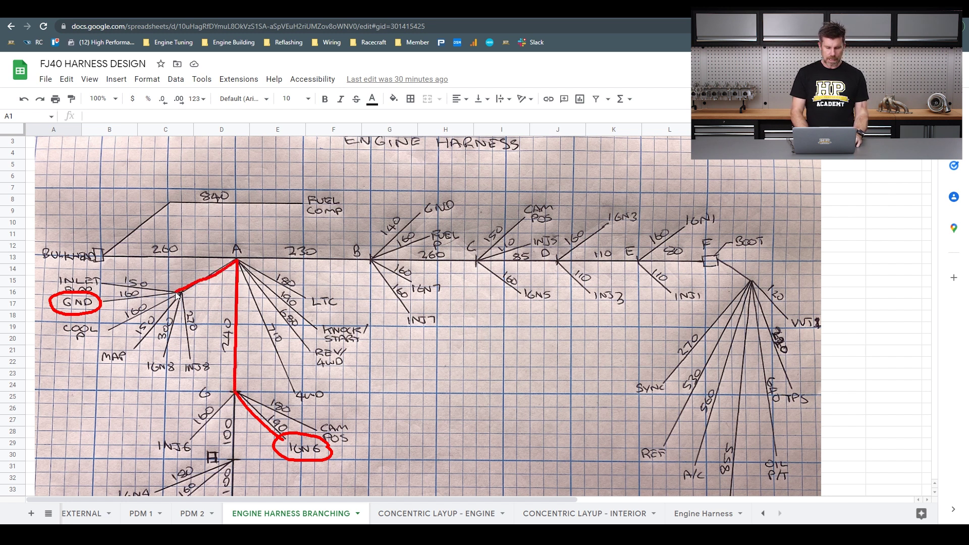
{"action": "left_click_drag", "start_coordinate": [178, 295], "coordinate": [96, 306]}
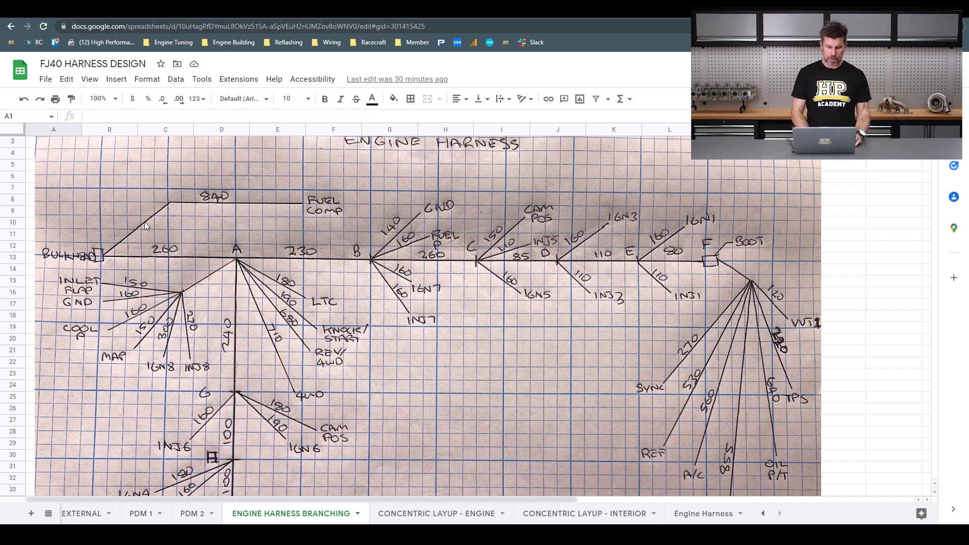
{"action": "left_click_drag", "start_coordinate": [253, 245], "coordinate": [245, 261]}
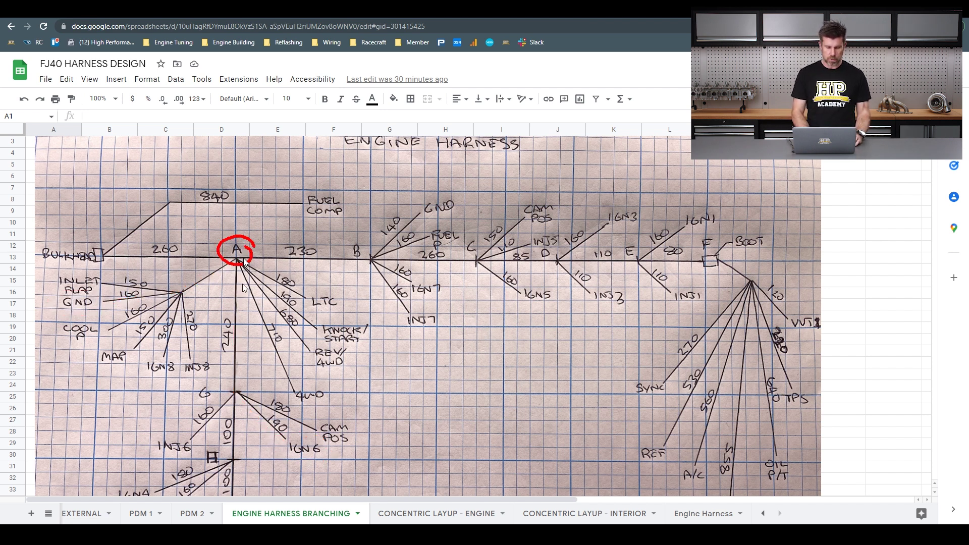
{"action": "left_click_drag", "start_coordinate": [224, 394], "coordinate": [236, 401]}
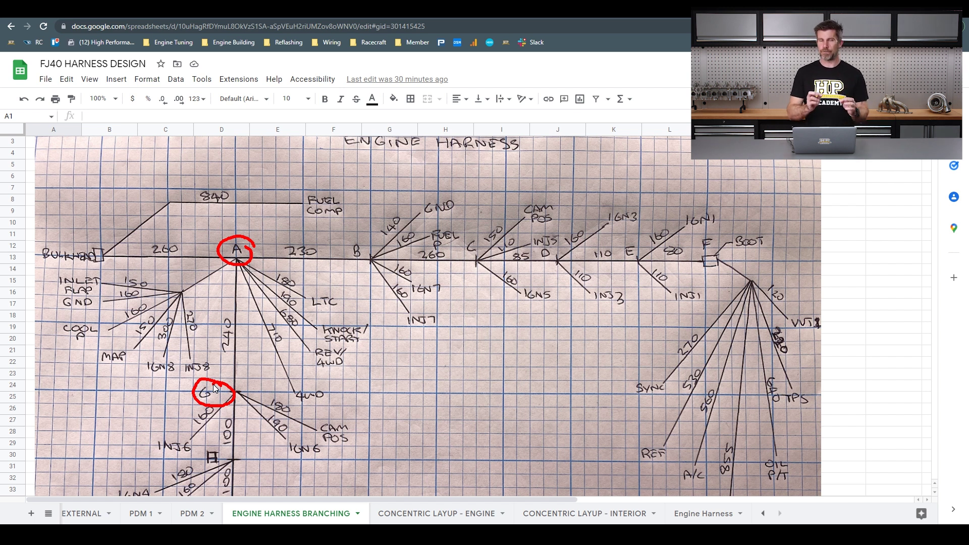
{"action": "key", "text": "Escape"}
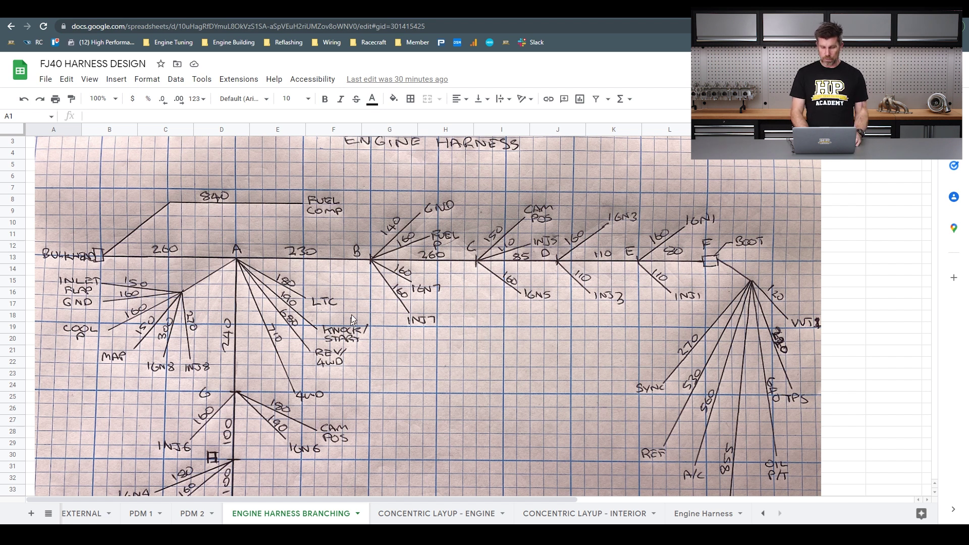
{"action": "mouse_move", "coordinate": [343, 295]}
{"action": "left_mouse_down"}
{"action": "mouse_move", "coordinate": [296, 309]}
{"action": "mouse_move", "coordinate": [346, 319]}
{"action": "mouse_move", "coordinate": [345, 289]}
{"action": "left_mouse_up"}
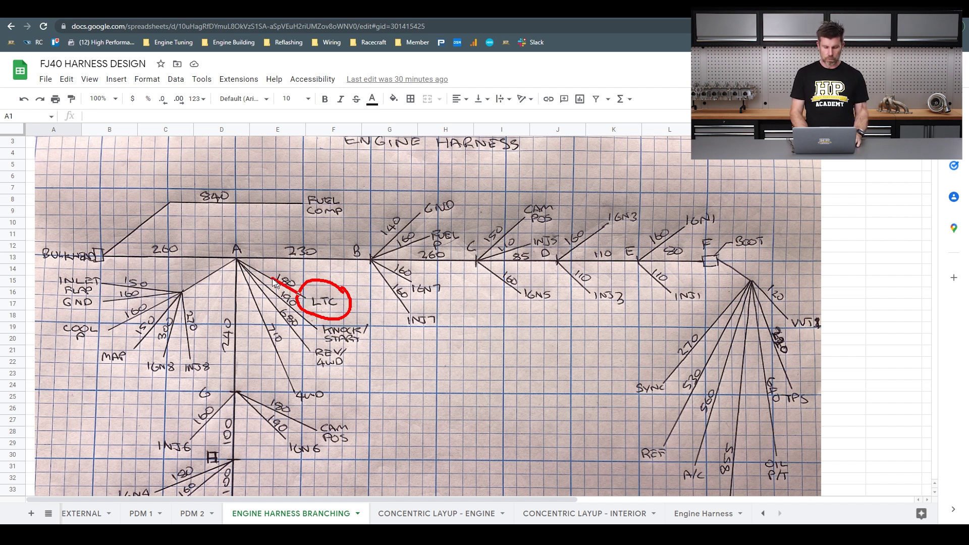
{"action": "mouse_move", "coordinate": [263, 277]}
{"action": "left_mouse_down"}
{"action": "mouse_move", "coordinate": [239, 264]}
{"action": "mouse_move", "coordinate": [178, 300]}
{"action": "left_mouse_up"}
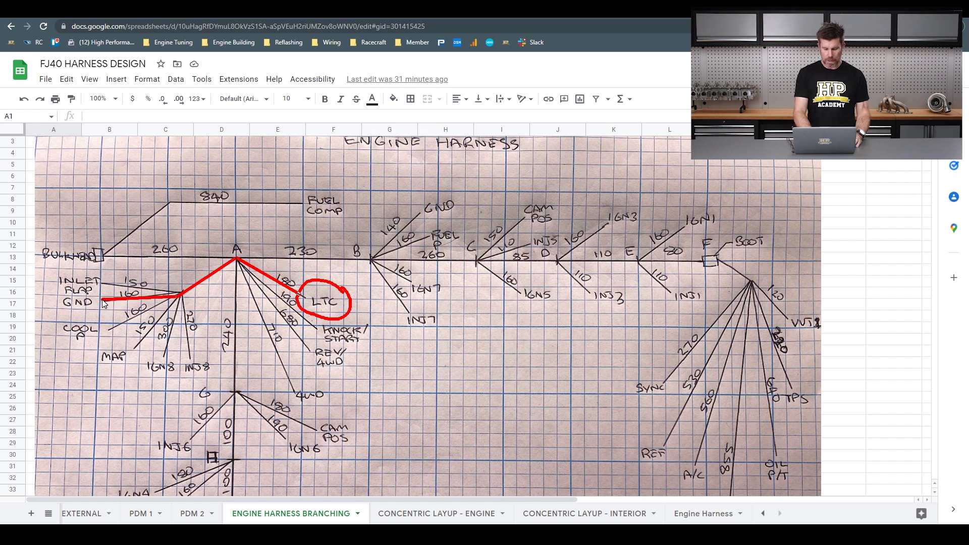
Step: Mark the IGN8–IGN2 ground wires and BAT_NEG5 entry of the Branch Point A → GND table in red pen
{"action": "left_click", "coordinate": [415, 513]}
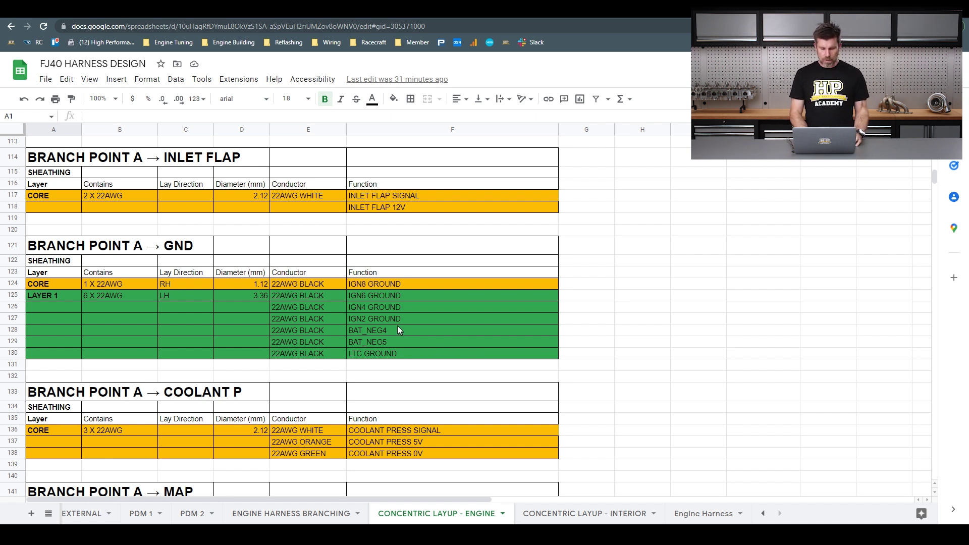
{"action": "left_click_drag", "start_coordinate": [398, 326], "coordinate": [335, 345]}
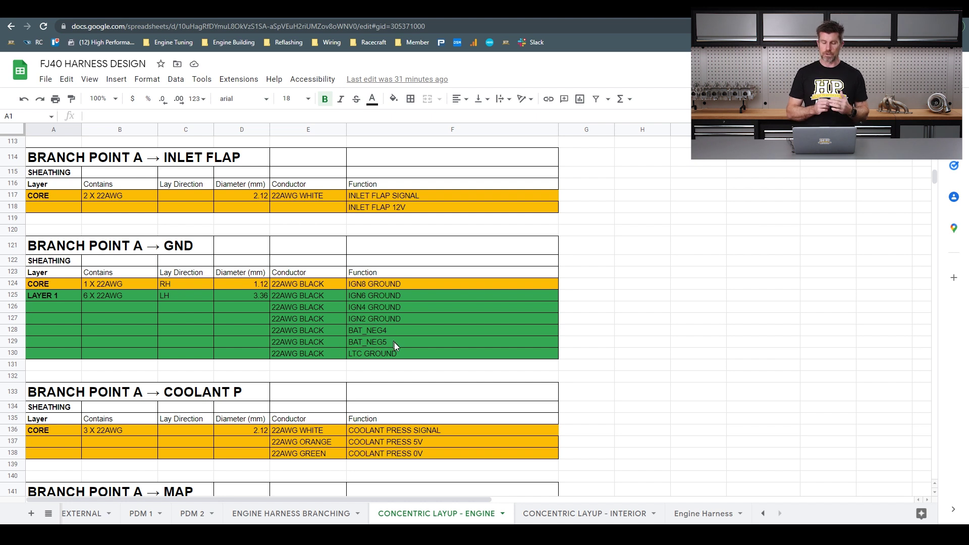
{"action": "left_click_drag", "start_coordinate": [399, 347], "coordinate": [352, 347]}
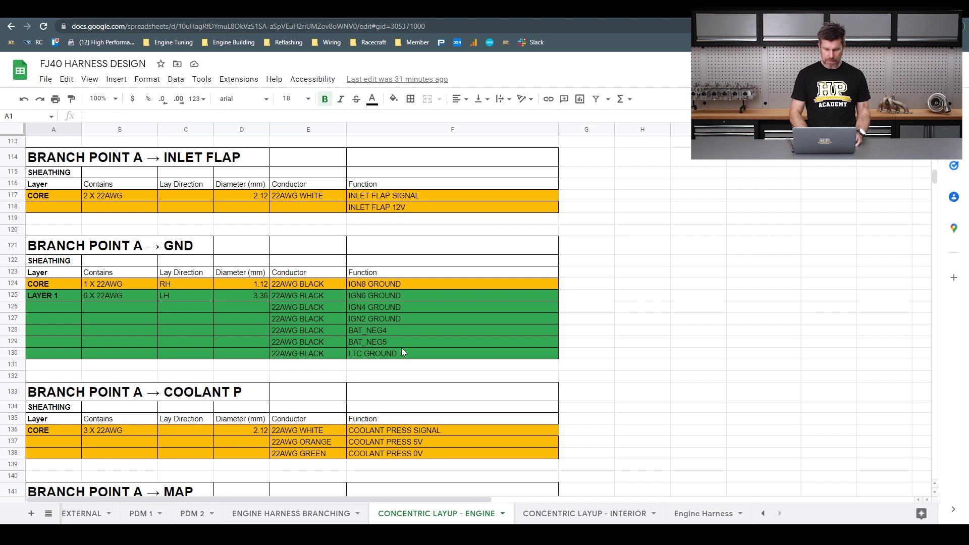
{"action": "left_click_drag", "start_coordinate": [331, 313], "coordinate": [409, 302]}
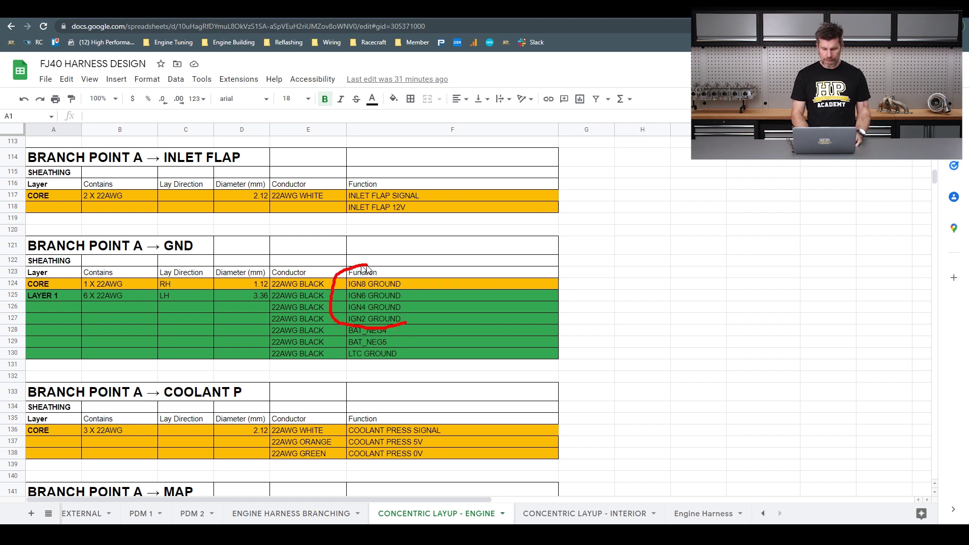